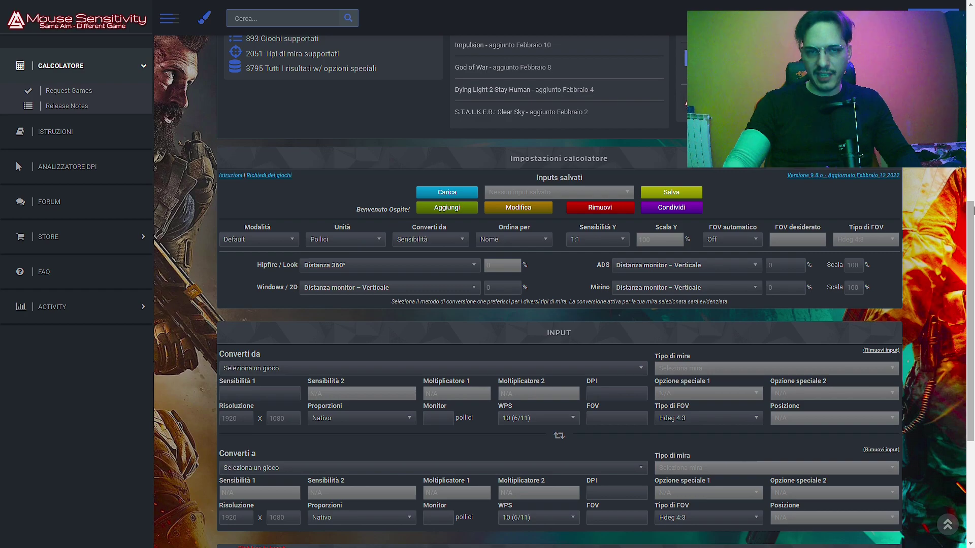
# Step: Choose Call of Duty: Modern Warfare (2019) / Warzone as the game to convert from
pyautogui.scroll(-2, 388, 293)
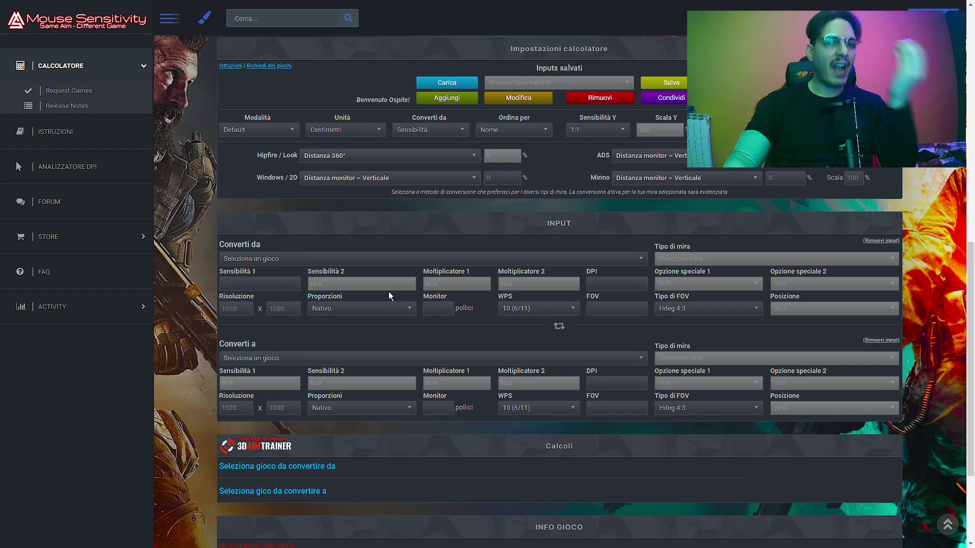
pyautogui.click(385, 258)
pyautogui.write('call')
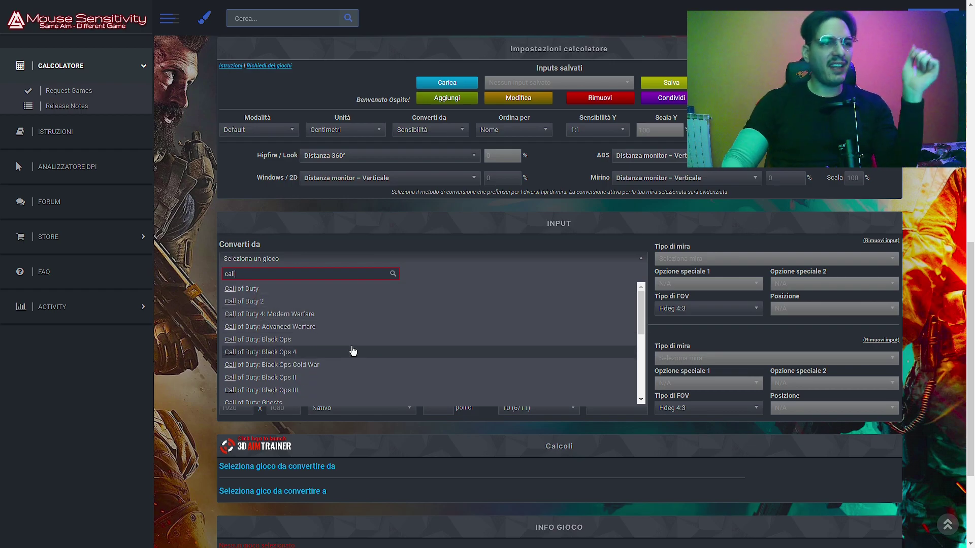
pyautogui.scroll(-3, 353, 351)
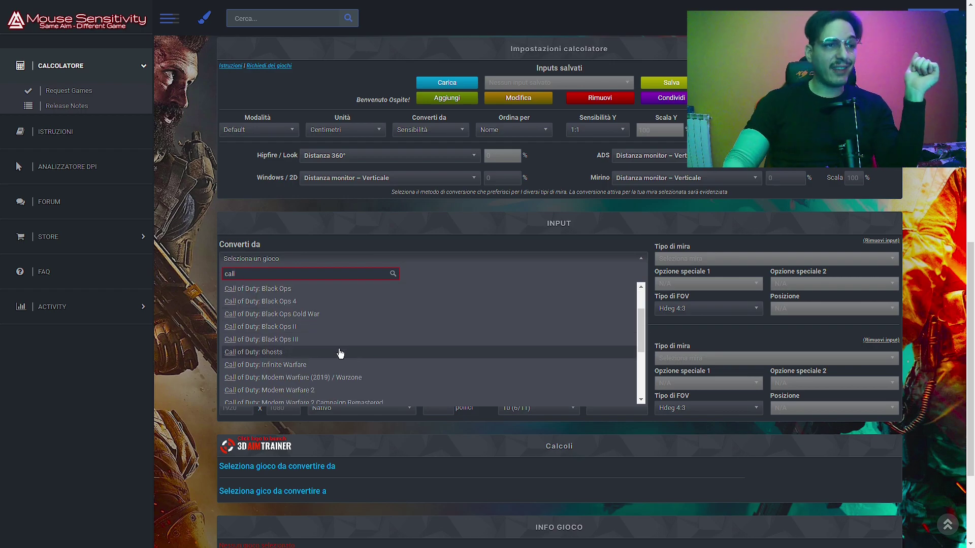
pyautogui.click(339, 330)
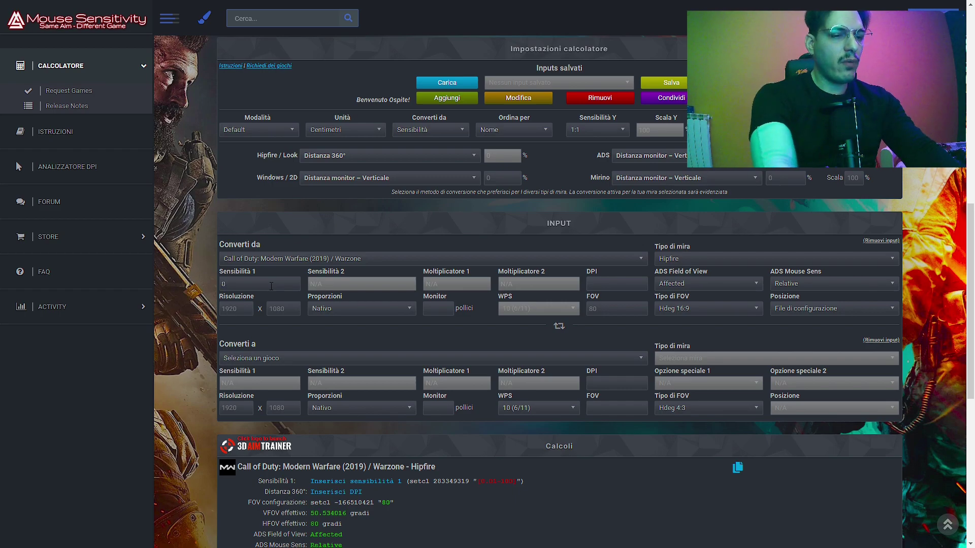
# Step: Enter the Warzone values: sensitivity 0.65, DPI 4000, a 24-inch monitor and FOV 110.35
pyautogui.click(271, 284)
pyautogui.write('0.65')
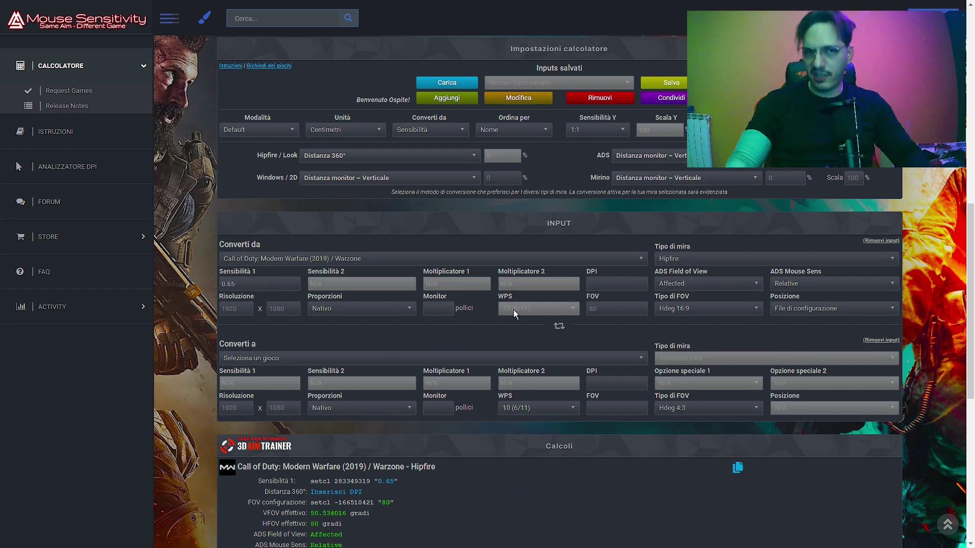
pyautogui.click(606, 285)
pyautogui.write('4000')
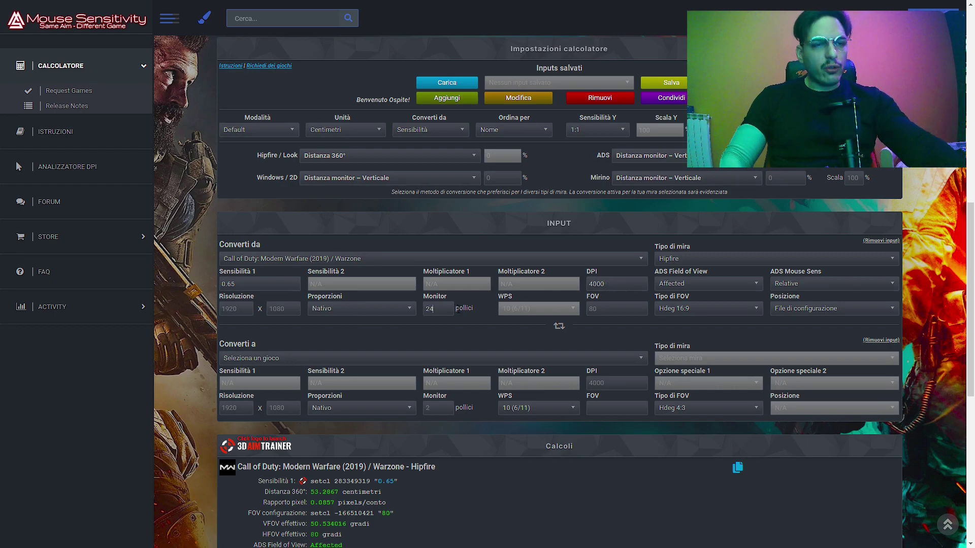
pyautogui.click(486, 336)
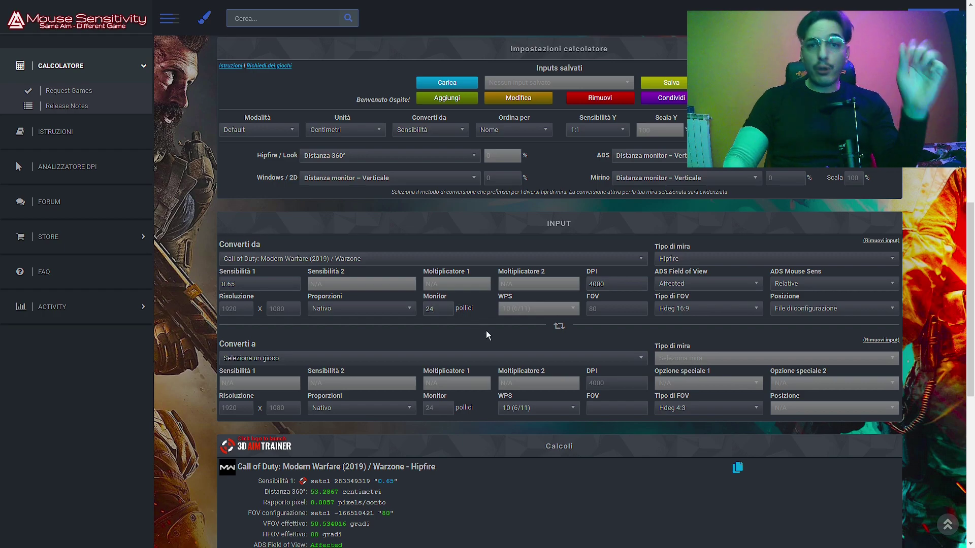
pyautogui.click(615, 310)
pyautogui.write('110.35')
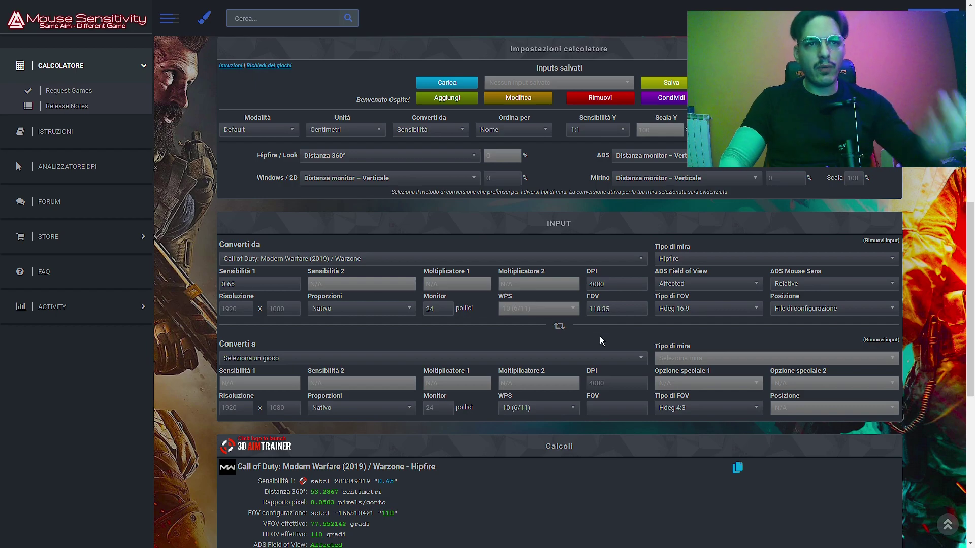
# Step: Examine the sensitivity, 360° distance and pixel ratio in the calculated Warzone hipfire results
pyautogui.scroll(-3, 615, 311)
pyautogui.moveTo(257, 317); pyautogui.dragTo(284, 319)
pyautogui.moveTo(346, 322); pyautogui.dragTo(417, 318)
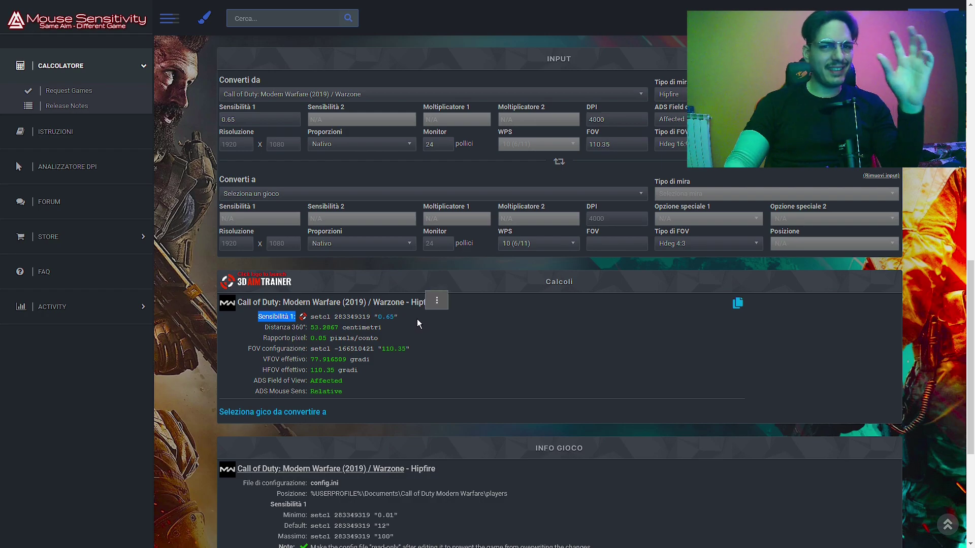
pyautogui.click(420, 331)
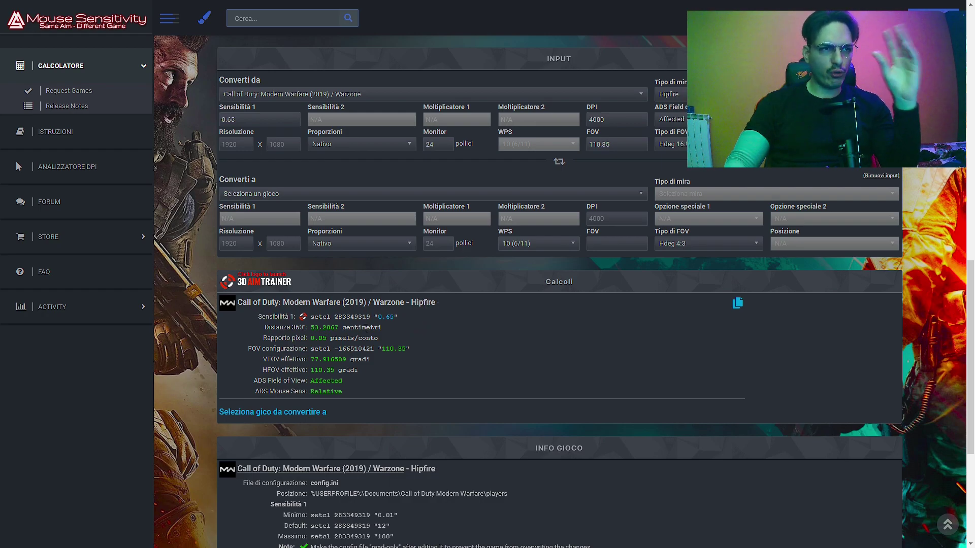
pyautogui.moveTo(266, 329); pyautogui.dragTo(376, 332)
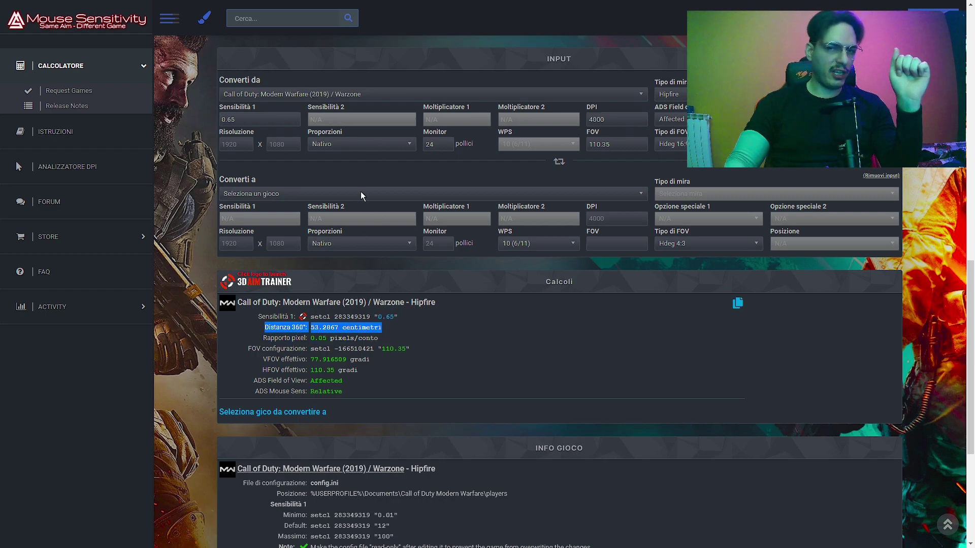
pyautogui.click(486, 331)
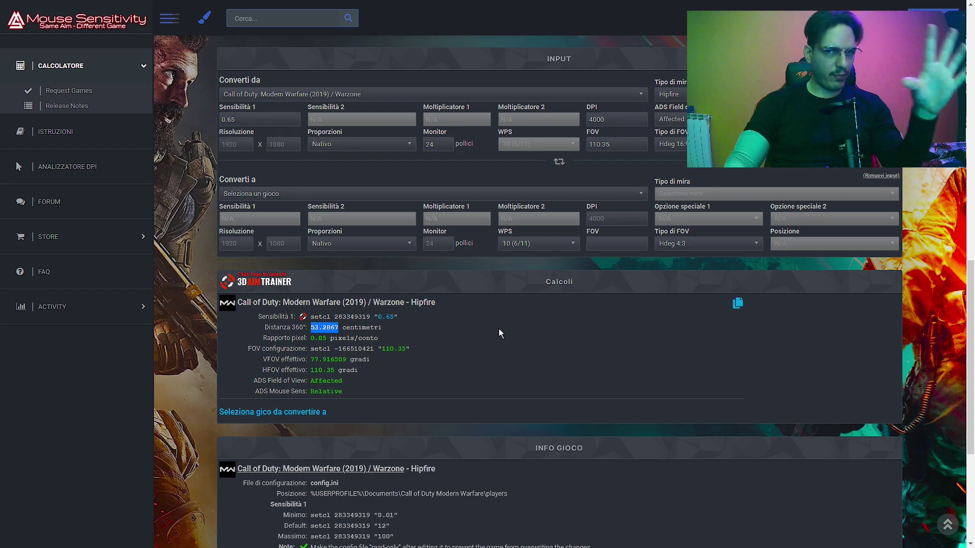
pyautogui.moveTo(264, 339); pyautogui.dragTo(384, 348)
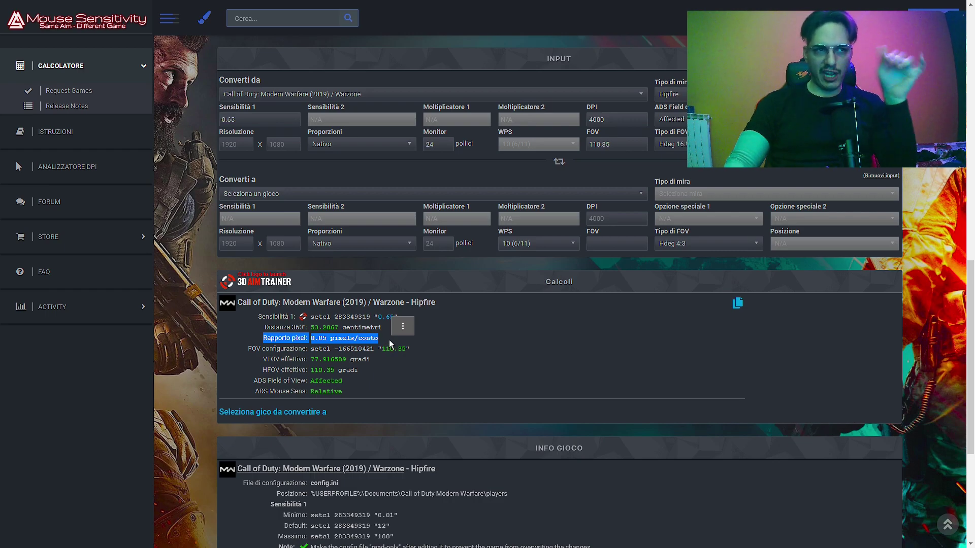
pyautogui.click(491, 345)
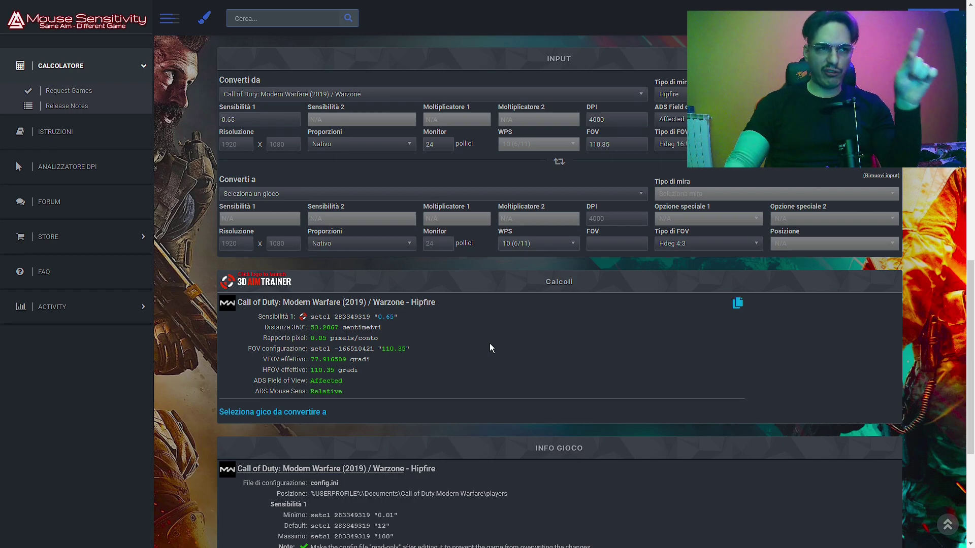
# Step: Examine the FOV configuration, the effective vertical and horizontal FOV, and the ADS Field of View setting in the Warzone results
pyautogui.moveTo(250, 349); pyautogui.dragTo(346, 355)
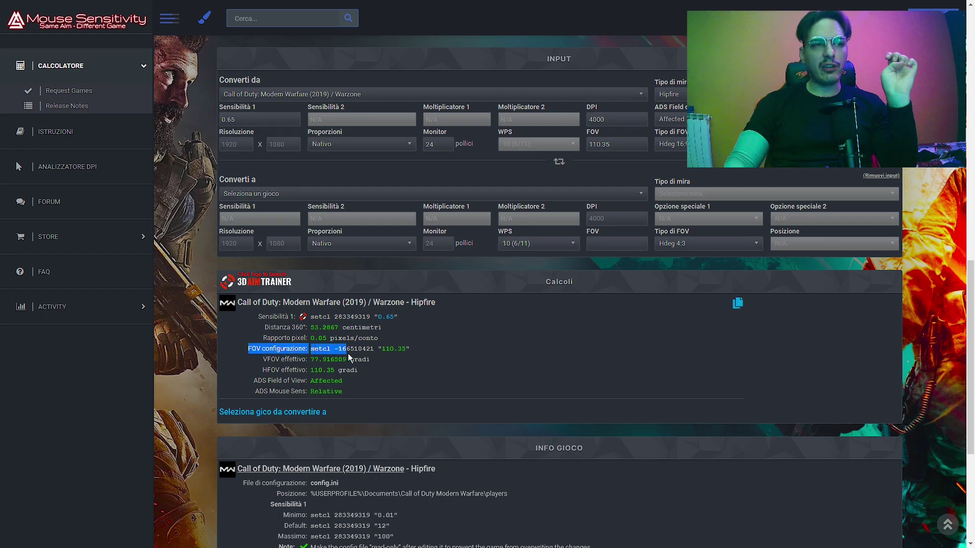
pyautogui.moveTo(416, 358); pyautogui.dragTo(416, 359)
pyautogui.click(376, 372)
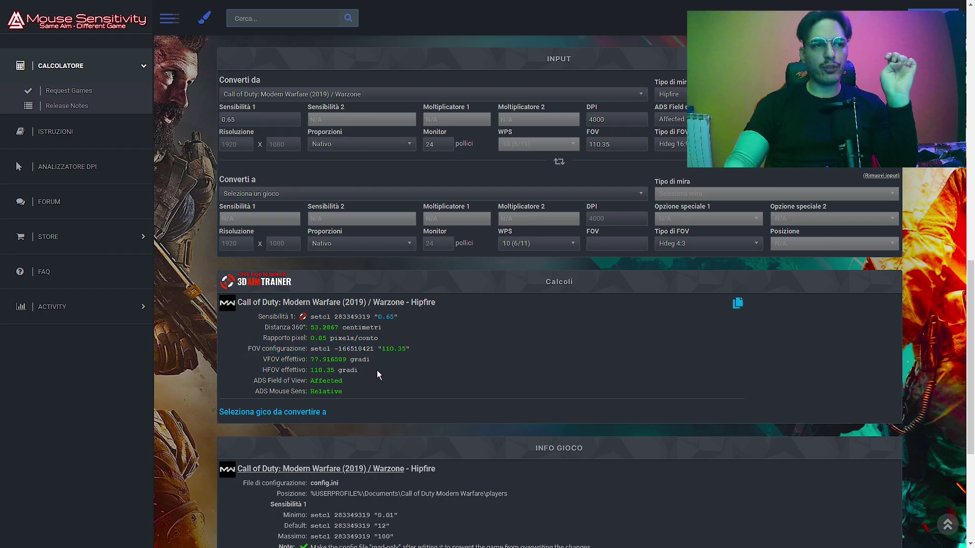
pyautogui.moveTo(311, 359); pyautogui.dragTo(338, 364)
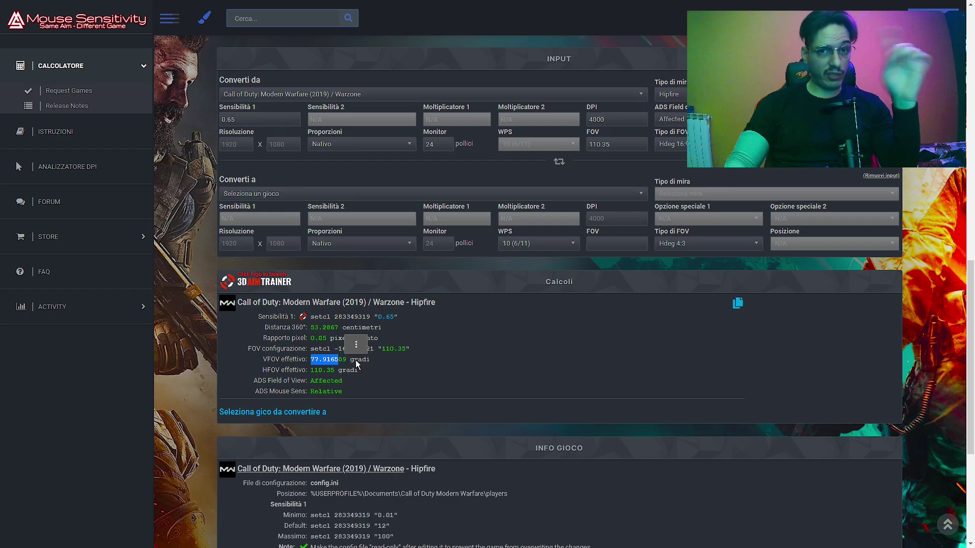
pyautogui.moveTo(263, 370); pyautogui.dragTo(364, 380)
pyautogui.click(374, 382)
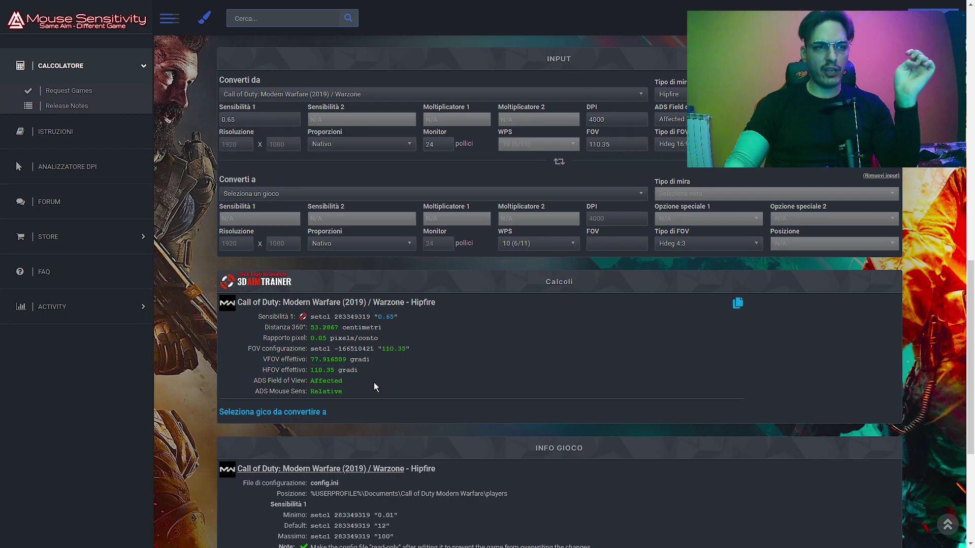
pyautogui.moveTo(258, 381); pyautogui.dragTo(318, 381)
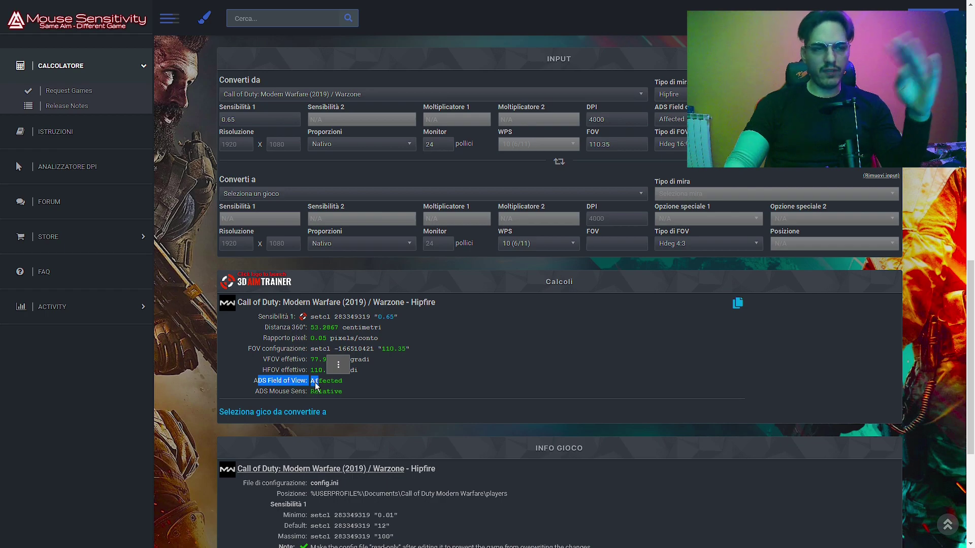
pyautogui.click(366, 382)
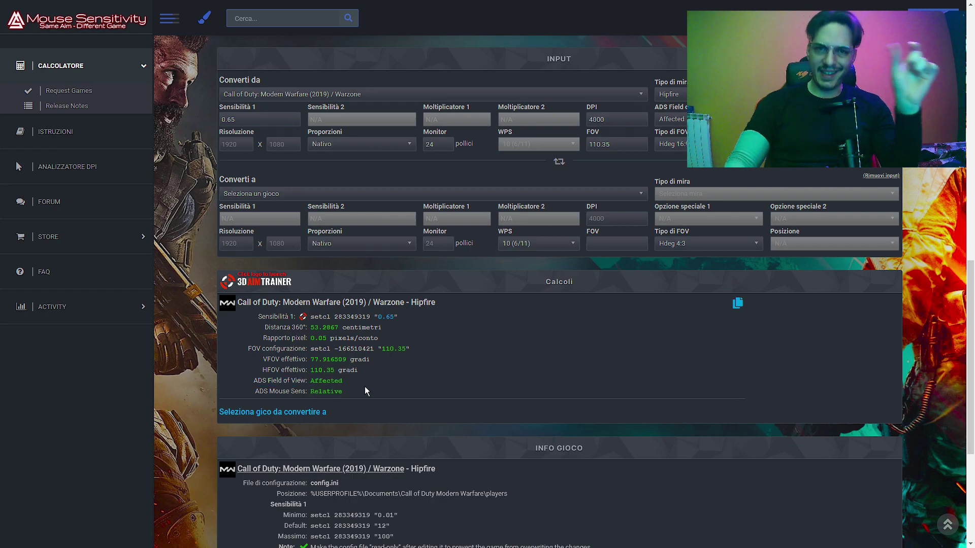
pyautogui.scroll(-2, 365, 385)
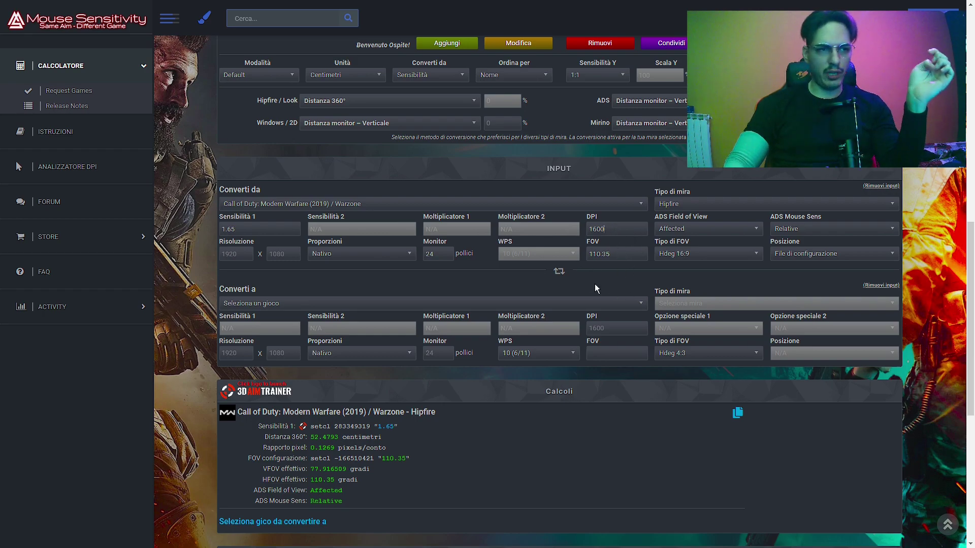
# Step: Check the 360° distance calculated for Warzone with sensitivity 1.65 at 1600 DPI
pyautogui.scroll(-1, 634, 236)
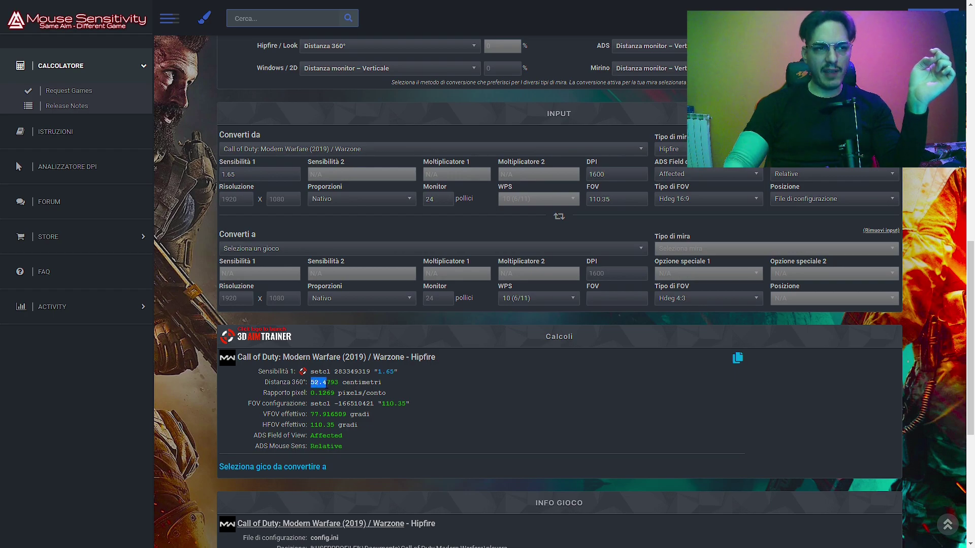
pyautogui.moveTo(312, 382); pyautogui.dragTo(221, 352)
pyautogui.click(467, 392)
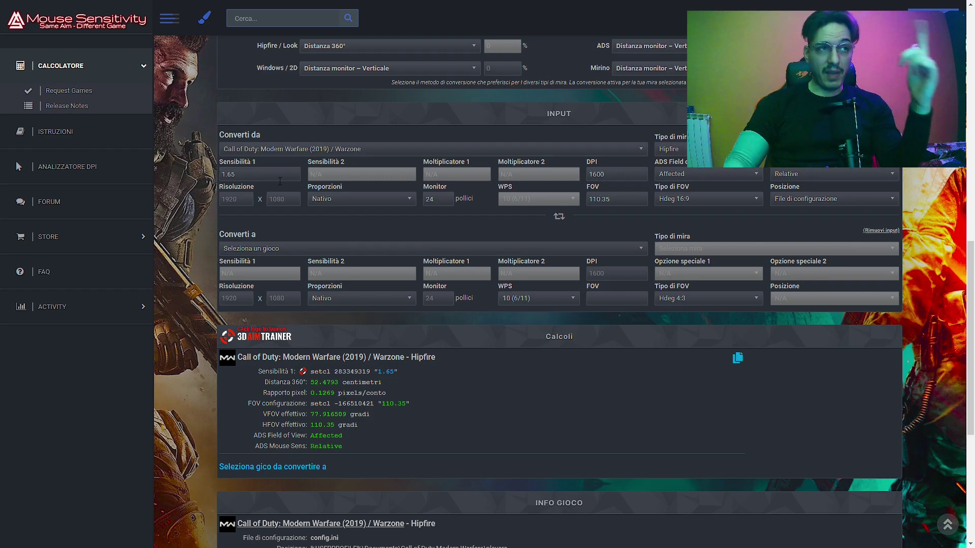
# Step: Set the Warzone sensitivity to 6.50 and the DPI to 400
pyautogui.moveTo(281, 175); pyautogui.dragTo(221, 174)
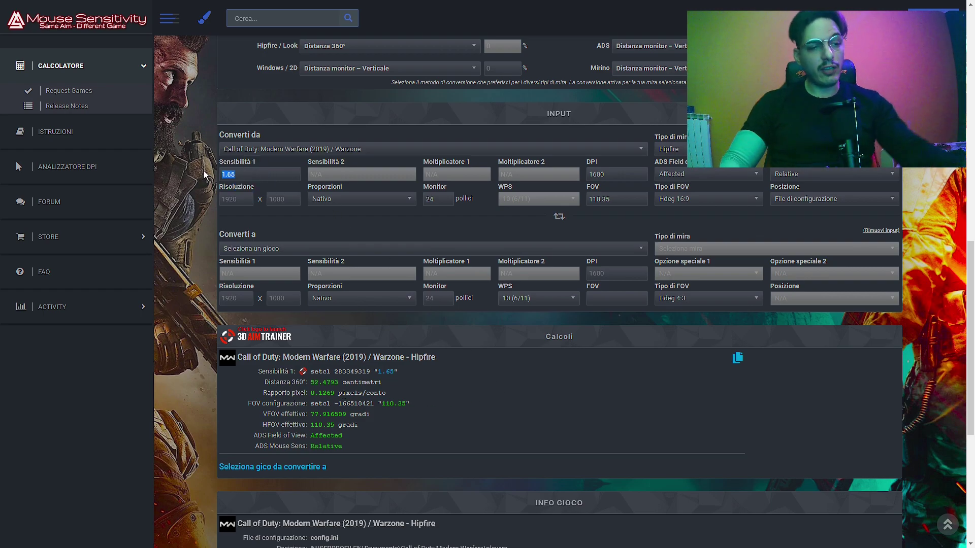
pyautogui.write('6.50')
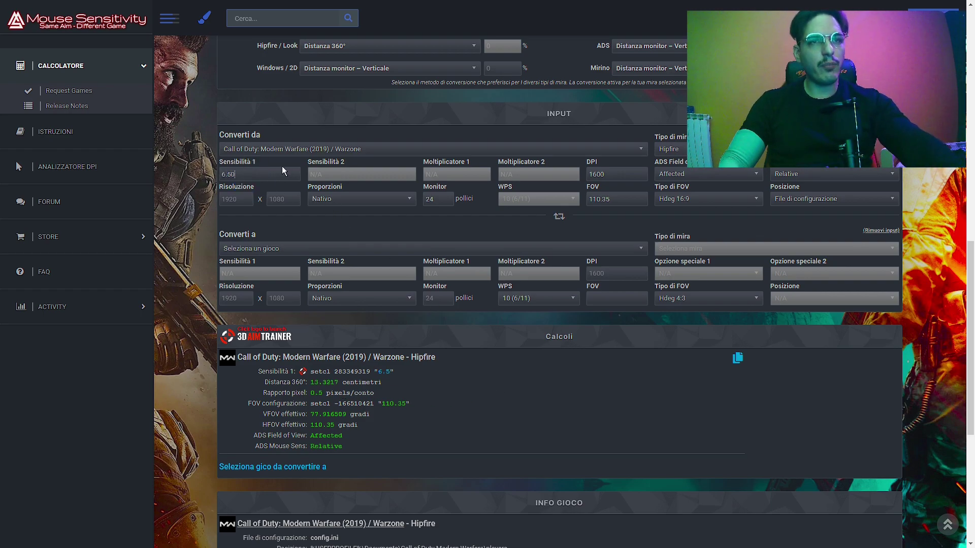
pyautogui.doubleClick(596, 174)
pyautogui.write('400')
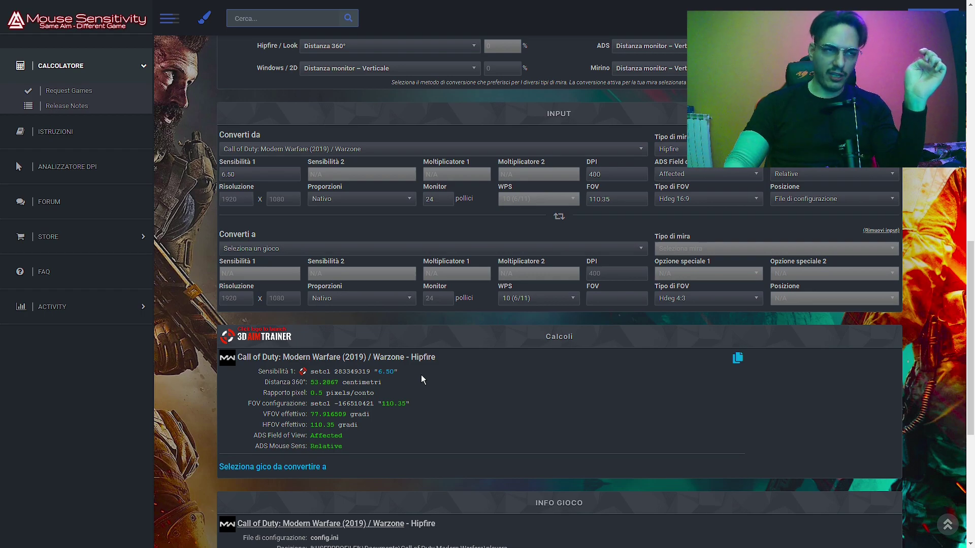
# Step: Compare the 360° distance and pixel ratio calculated for Warzone at 400 DPI
pyautogui.moveTo(310, 382); pyautogui.dragTo(342, 383)
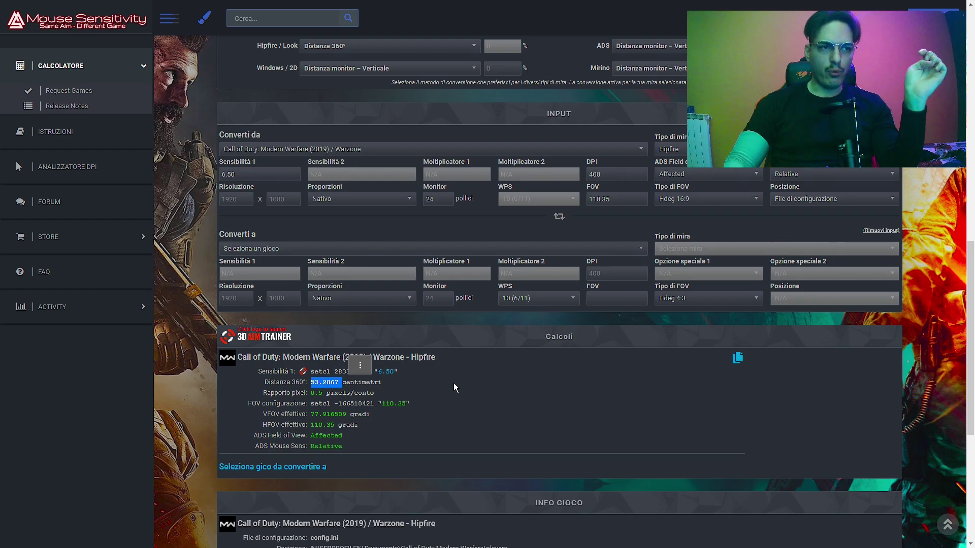
pyautogui.click(369, 391)
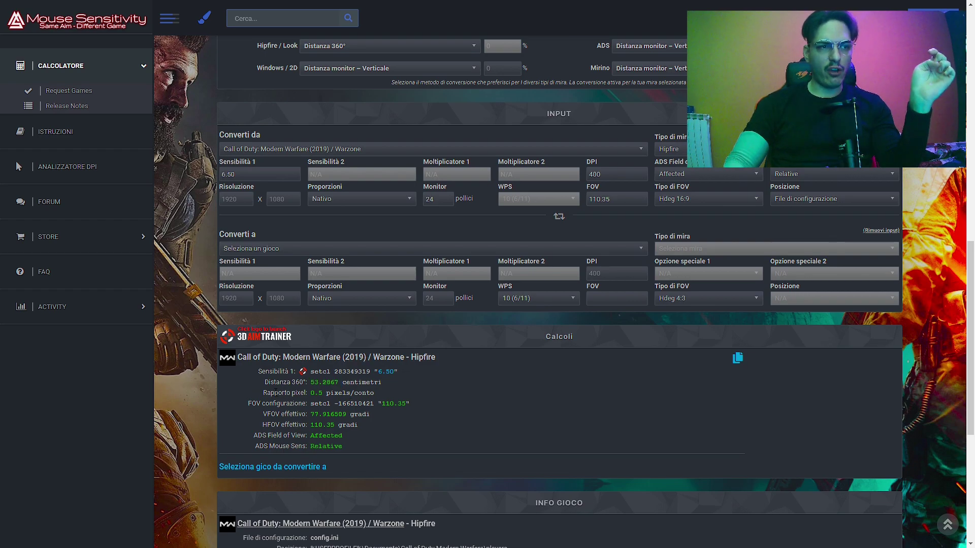
pyautogui.doubleClick(314, 393)
pyautogui.click(457, 399)
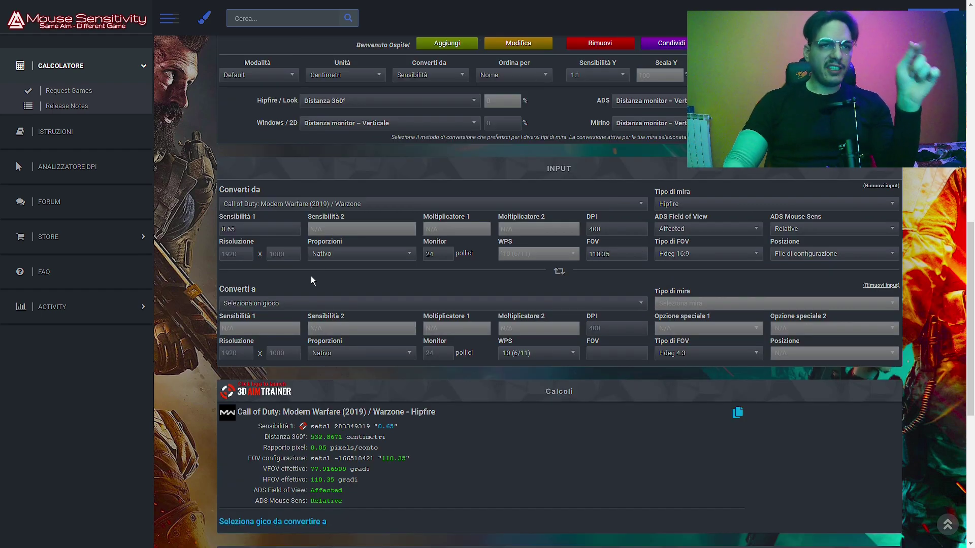
# Step: Set the DPI of the Warzone input back to 4000
pyautogui.write('0')
pyautogui.click(526, 303)
pyautogui.click(201, 260)
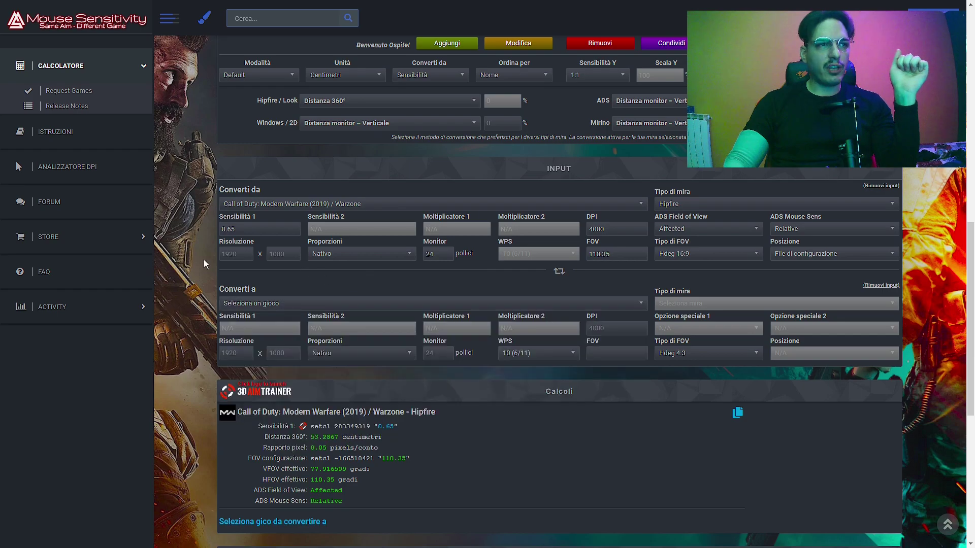
# Step: Choose Halo Infinite as the game to convert to and set its DPI to 4000
pyautogui.click(265, 305)
pyautogui.write('halo')
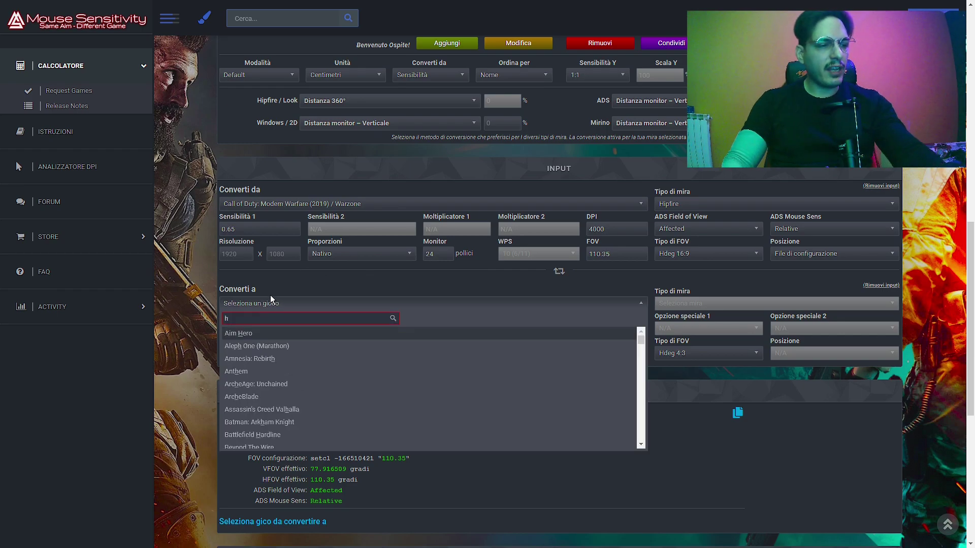
pyautogui.click(596, 344)
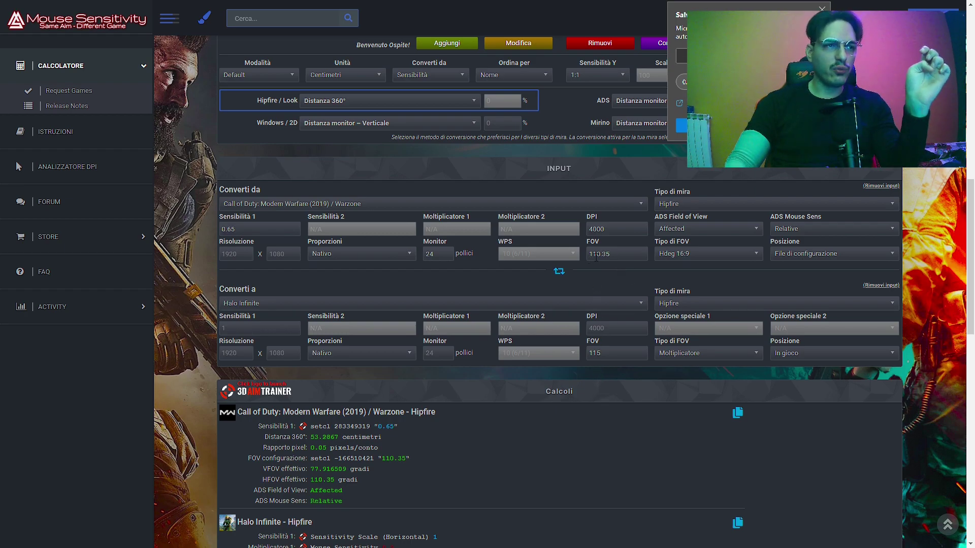
pyautogui.click(613, 327)
pyautogui.write('4000')
# Step: Examine the Mouse Sensitivity multiplier in the calculated Halo Infinite hipfire results
pyautogui.scroll(-3, 559, 397)
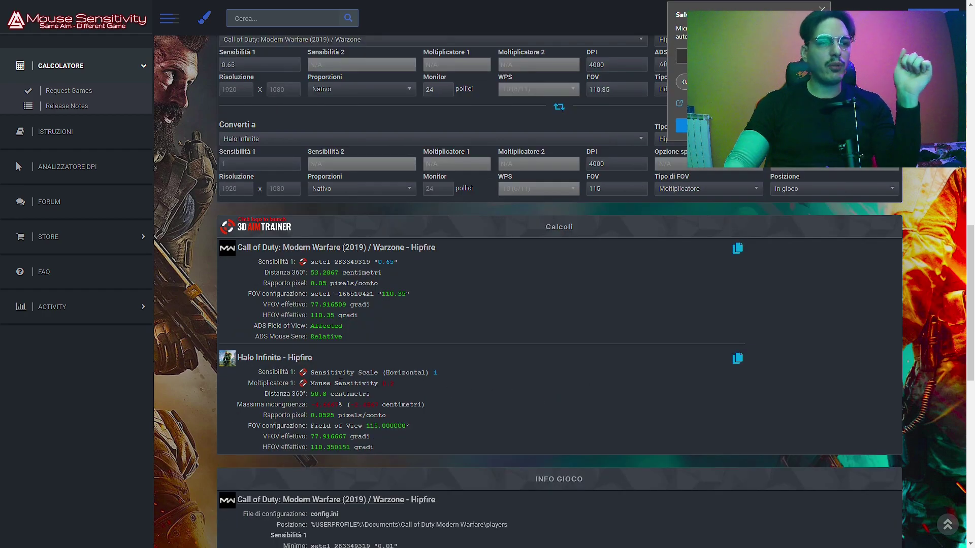
pyautogui.tripleClick(382, 385)
pyautogui.moveTo(382, 384); pyautogui.dragTo(392, 384)
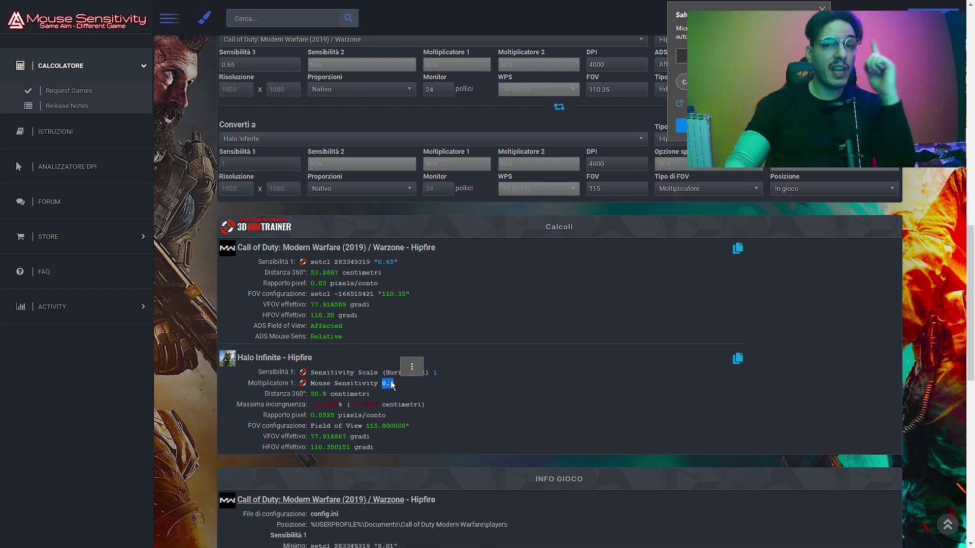
pyautogui.click(356, 325)
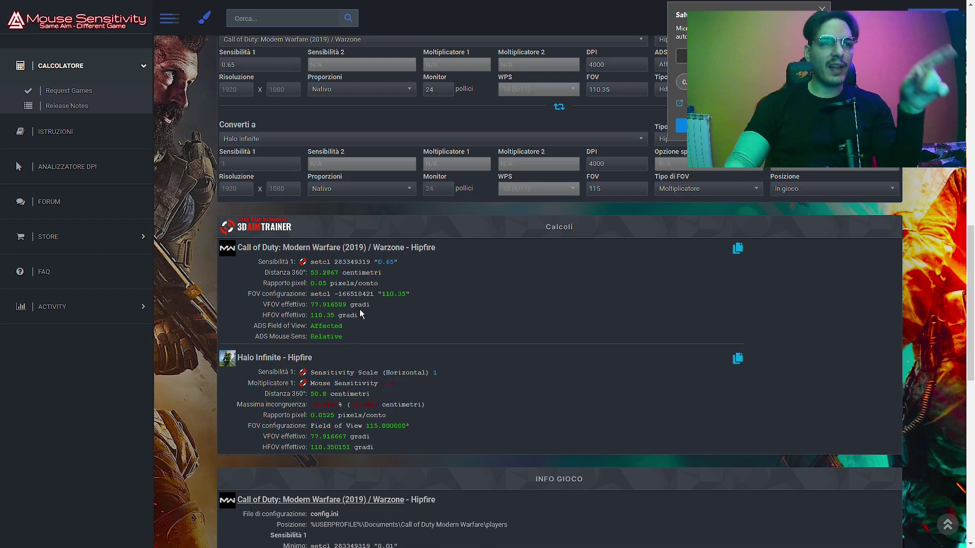
# Step: Compare the calculated 360° distances of Warzone and Halo Infinite, check the maximum mismatch, and dismiss the browser's save prompt
pyautogui.moveTo(310, 277); pyautogui.dragTo(340, 283)
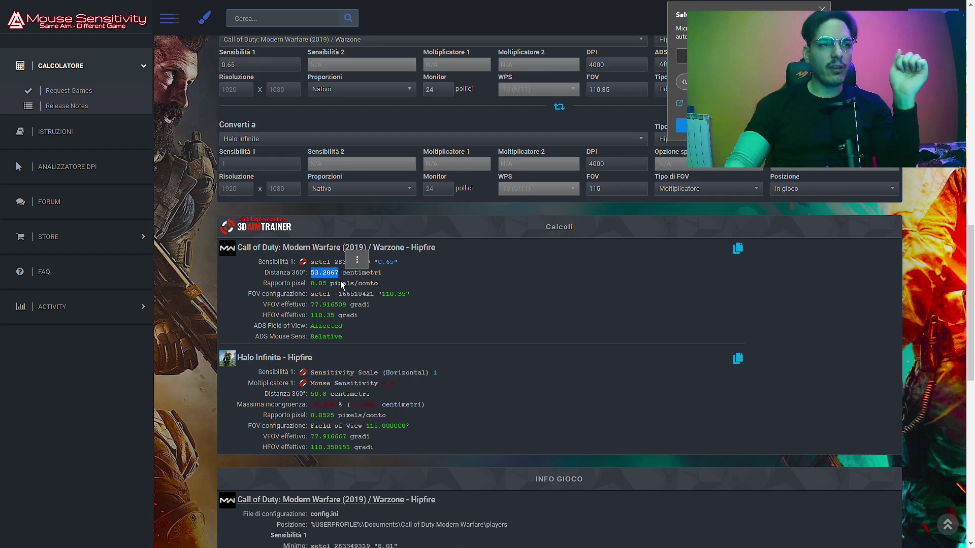
pyautogui.moveTo(351, 405); pyautogui.dragTo(379, 406)
pyautogui.click(305, 404)
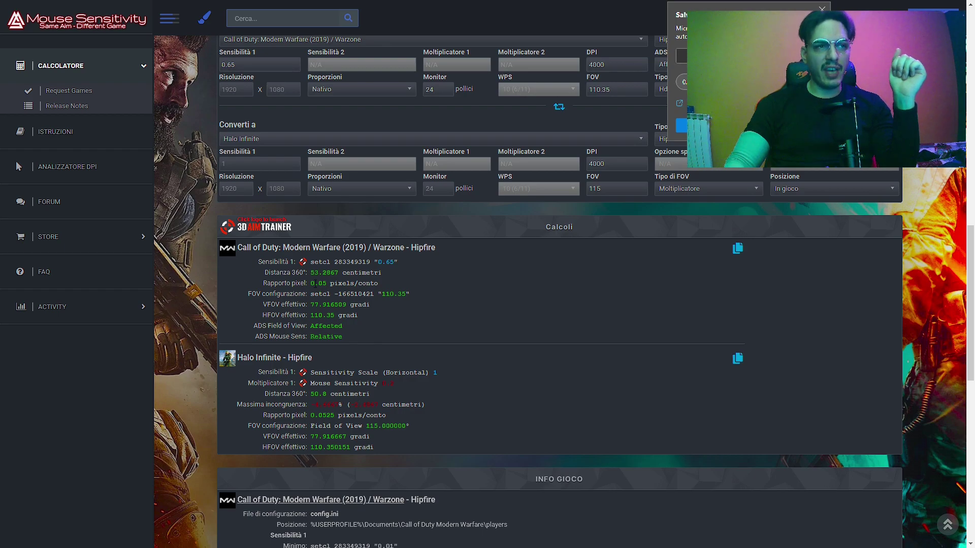
pyautogui.moveTo(287, 276); pyautogui.dragTo(339, 281)
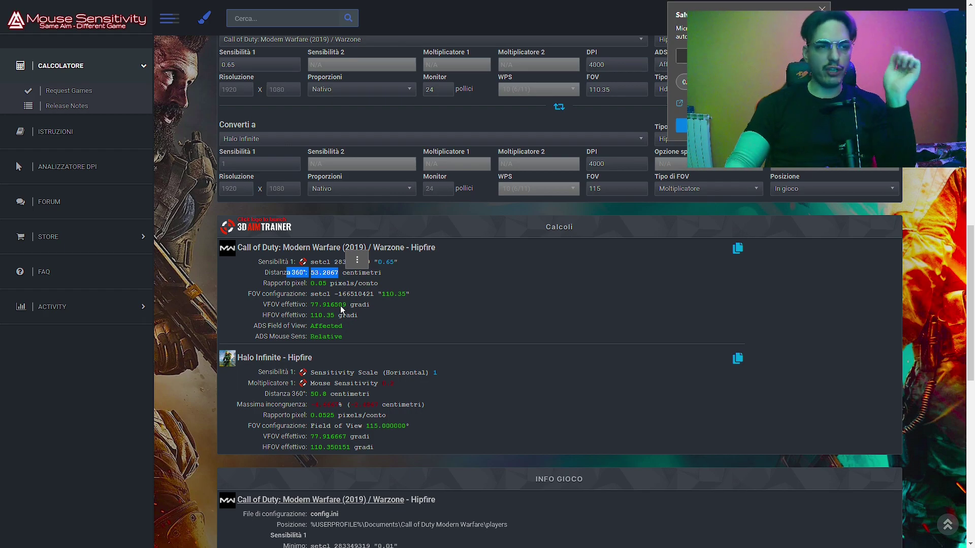
pyautogui.click(370, 348)
pyautogui.moveTo(312, 282)
pyautogui.mouseDown()
pyautogui.moveTo(335, 273)
pyautogui.moveTo(320, 274)
pyautogui.mouseUp()
pyautogui.moveTo(311, 394); pyautogui.dragTo(332, 395)
pyautogui.click(483, 386)
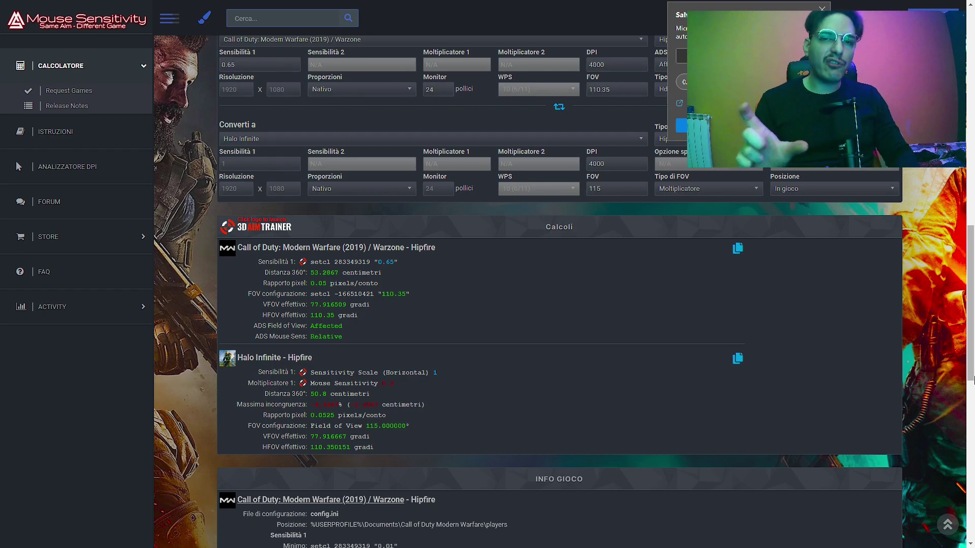
pyautogui.click(822, 8)
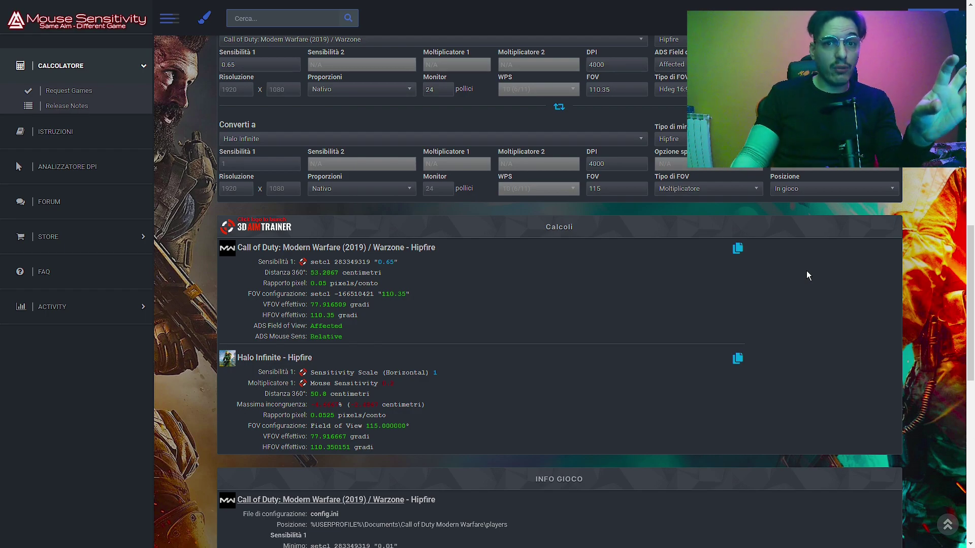
# Step: Set the Warzone sensitivity to 1.65 and its DPI to 1600, and check the resulting pixel ratio
pyautogui.moveTo(240, 64); pyautogui.dragTo(169, 62)
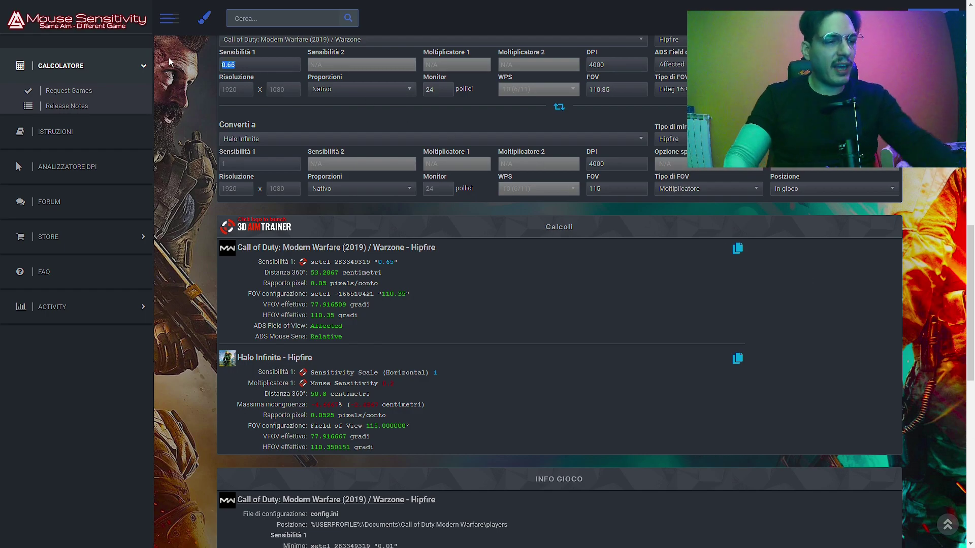
pyautogui.write('1.65')
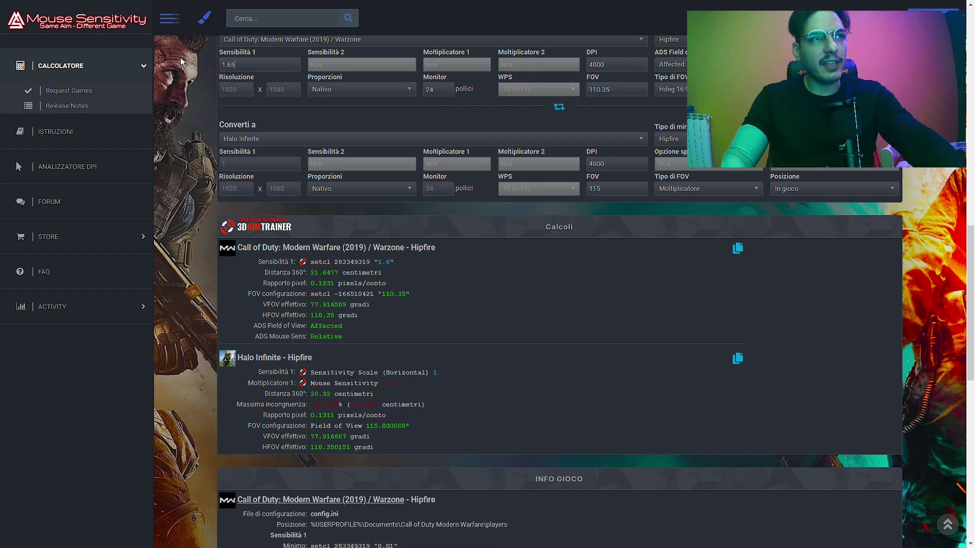
pyautogui.press('Tab')
pyautogui.write('1600')
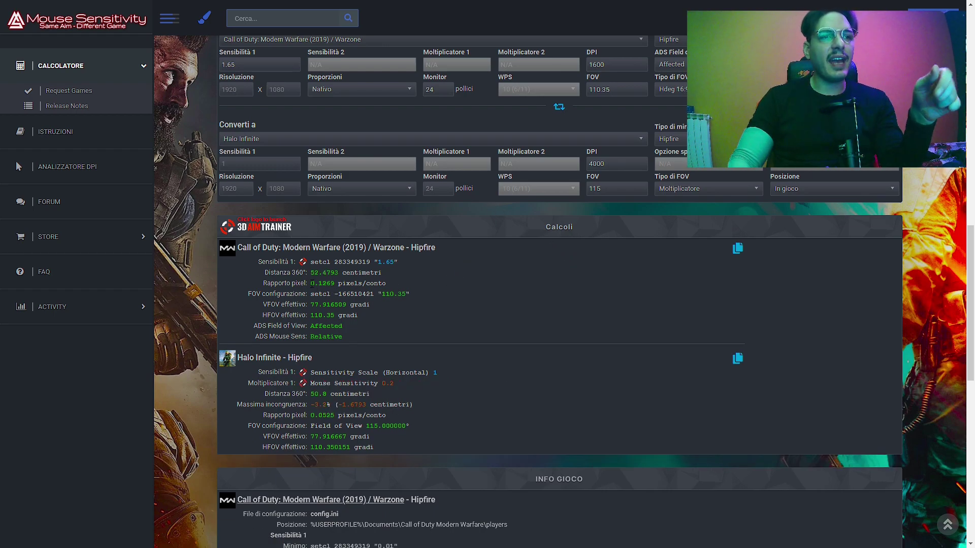
pyautogui.moveTo(311, 282); pyautogui.dragTo(324, 288)
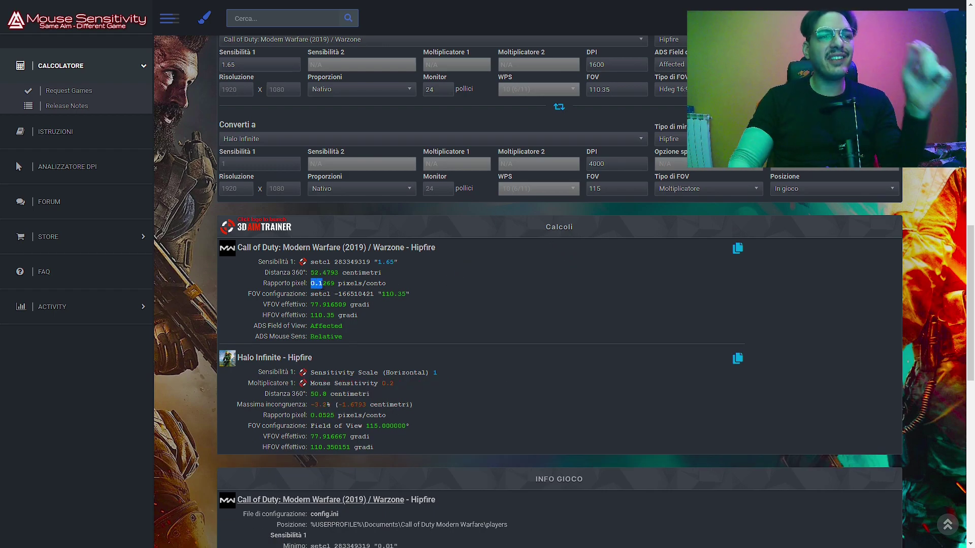
pyautogui.click(569, 321)
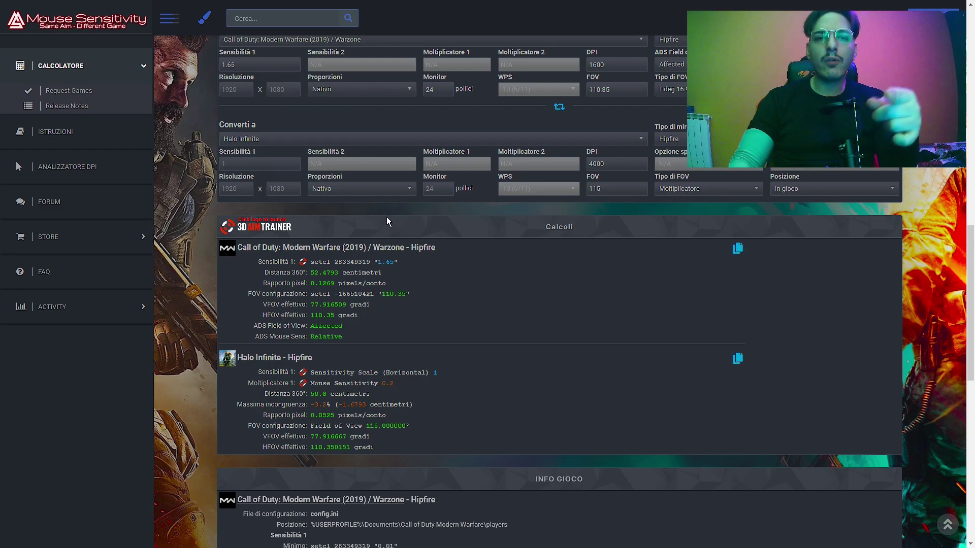
# Step: Set the Warzone sensitivity to 12 and its DPI to 400
pyautogui.scroll(2, 386, 217)
pyautogui.moveTo(243, 174); pyautogui.dragTo(195, 185)
pyautogui.write('12')
pyautogui.press('Tab')
pyautogui.write('4')
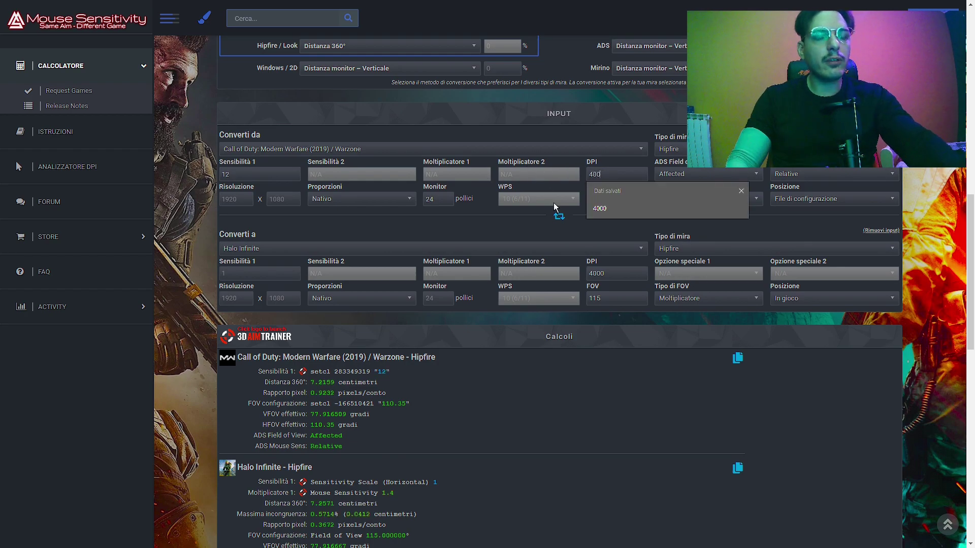
pyautogui.write('00')
pyautogui.scroll(-1, 537, 348)
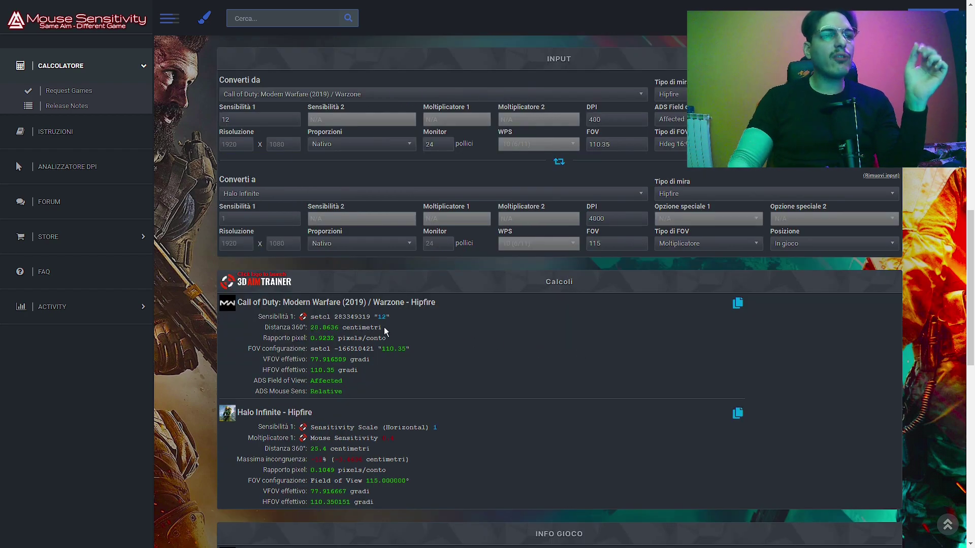
# Step: Examine the 360° distance and pixel ratio calculated for Warzone at sensitivity 12 and 400 DPI
pyautogui.moveTo(310, 328); pyautogui.dragTo(339, 328)
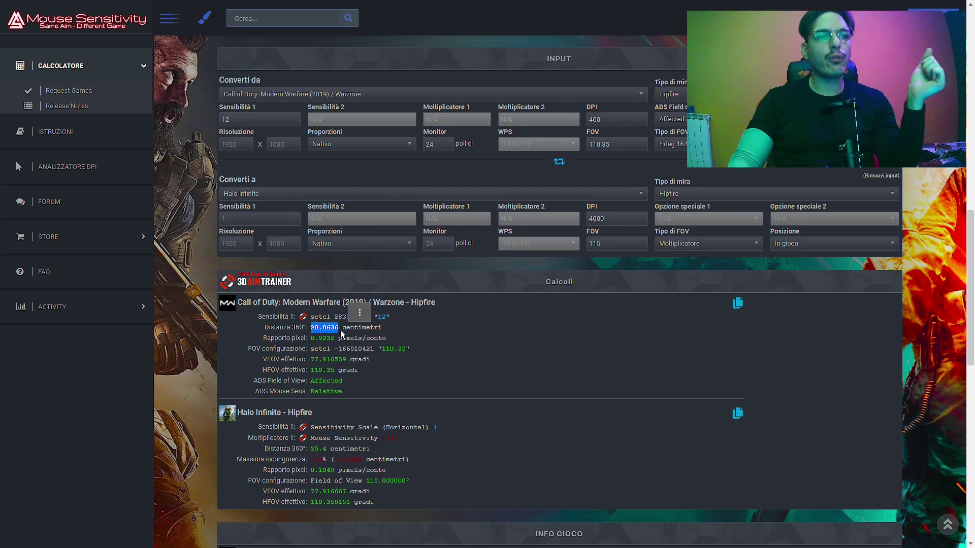
pyautogui.click(313, 340)
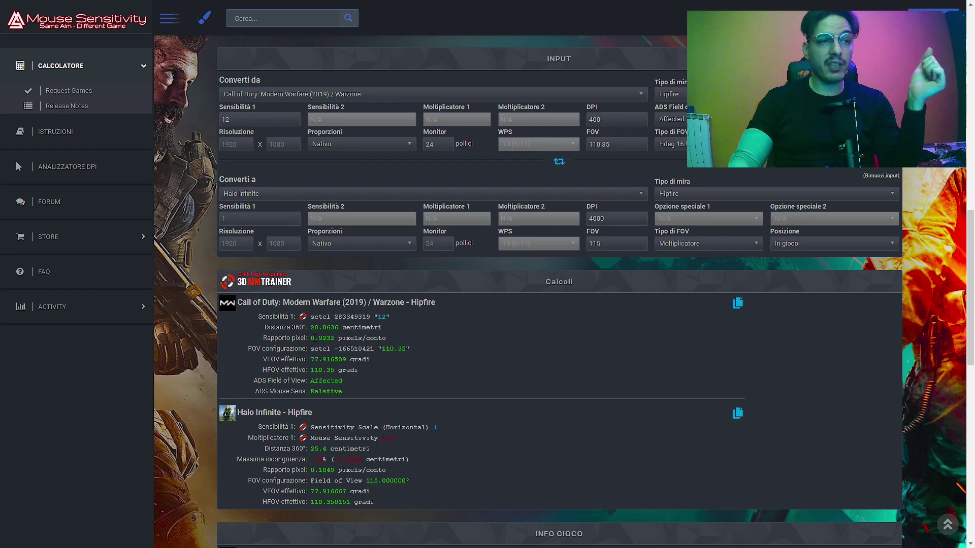
pyautogui.moveTo(311, 339); pyautogui.dragTo(327, 338)
pyautogui.click(471, 364)
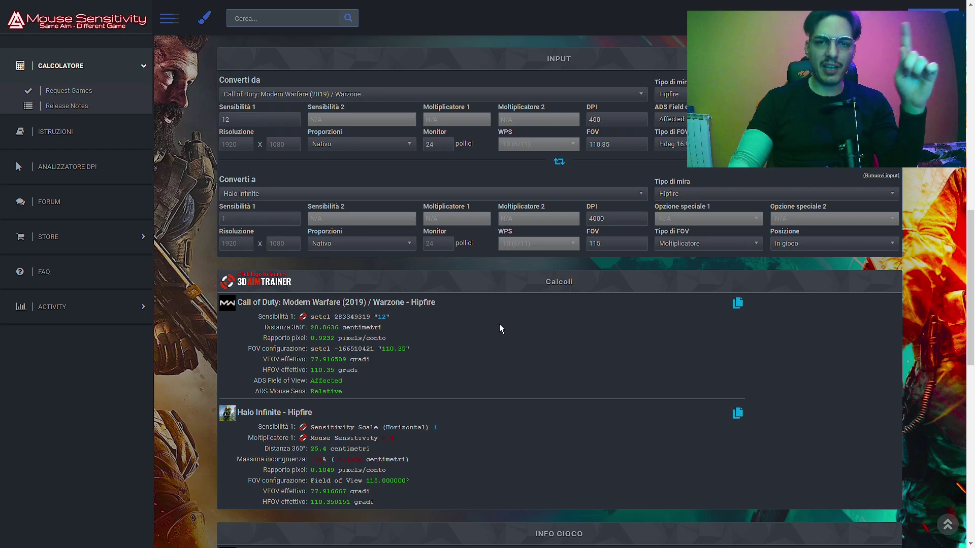
# Step: Set the Warzone FOV to 120 and check how the pixel ratio responds
pyautogui.moveTo(605, 243); pyautogui.dragTo(561, 244)
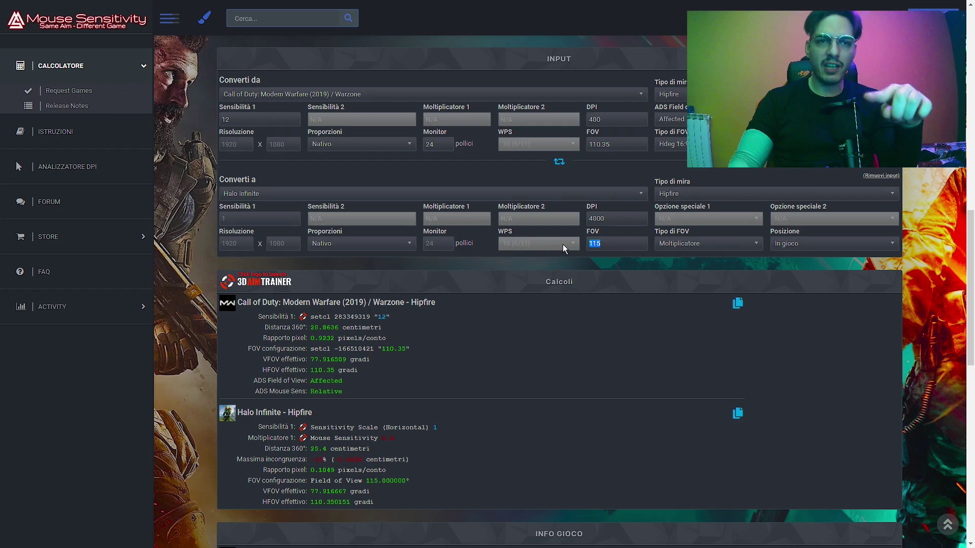
pyautogui.moveTo(614, 144); pyautogui.dragTo(516, 153)
pyautogui.write('120')
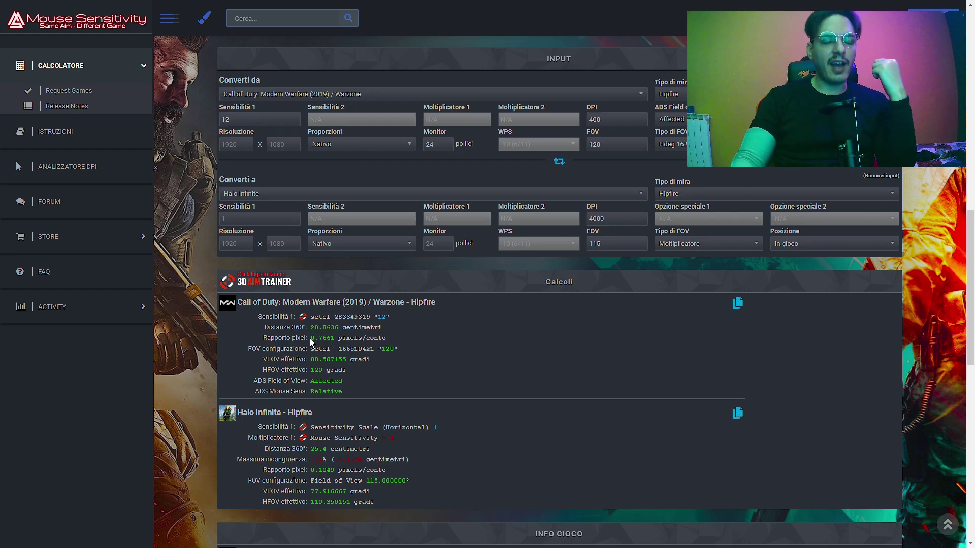
pyautogui.moveTo(310, 339); pyautogui.dragTo(323, 343)
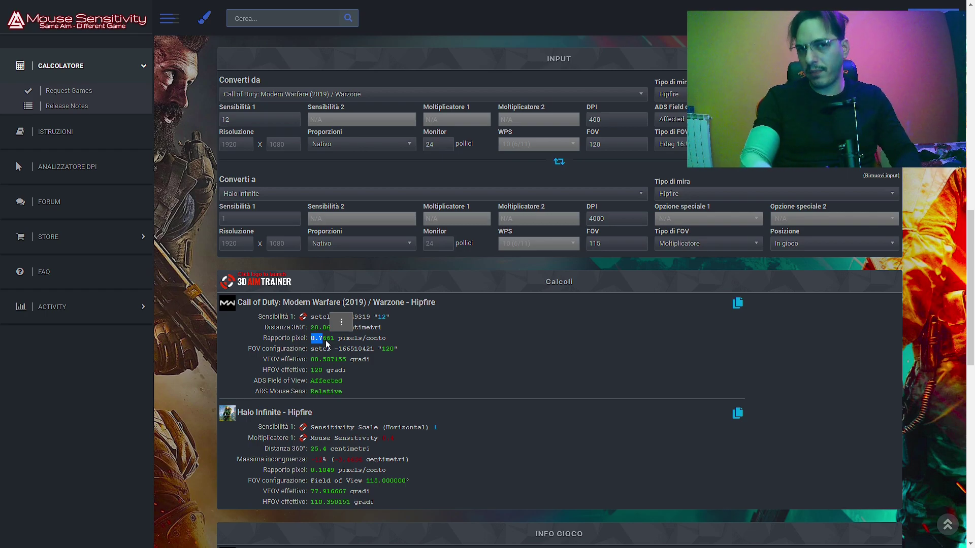
# Step: Set the Warzone sensitivity to 6.5 at 400 DPI and check the resulting pixel ratio
pyautogui.click(274, 333)
pyautogui.write('6.5')
pyautogui.click(541, 193)
pyautogui.click(614, 133)
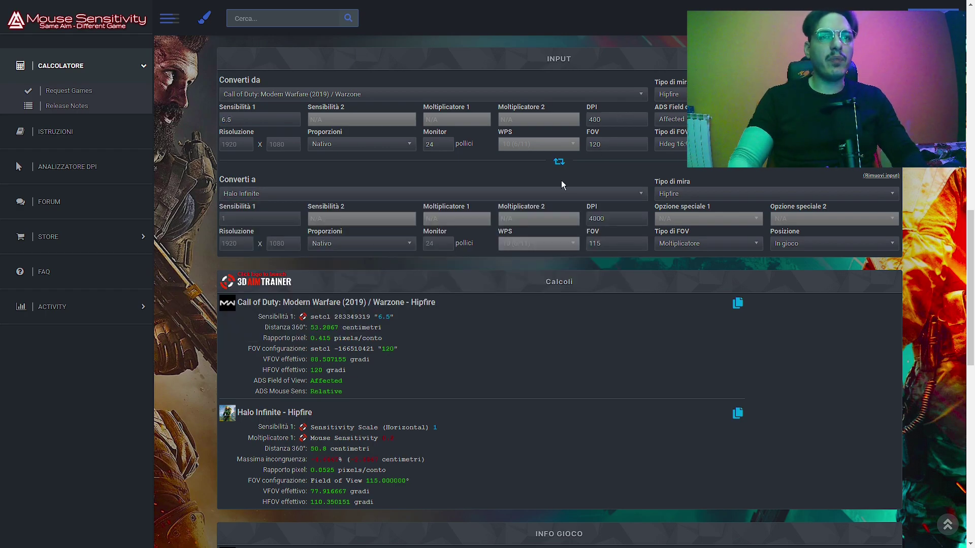
pyautogui.moveTo(311, 339); pyautogui.dragTo(332, 345)
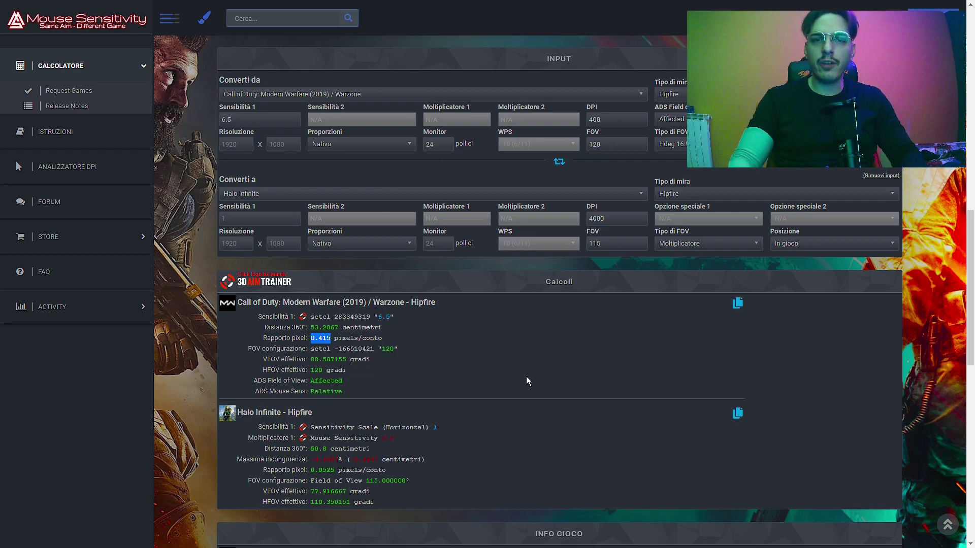
pyautogui.click(424, 368)
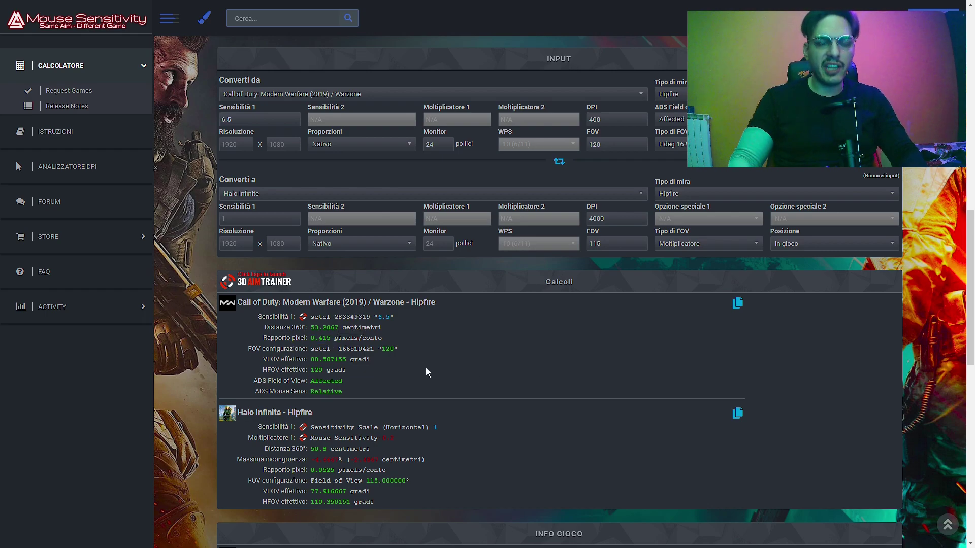
# Step: Set the Warzone sensitivity back to 0.65 and its DPI to 4000
pyautogui.click(322, 317)
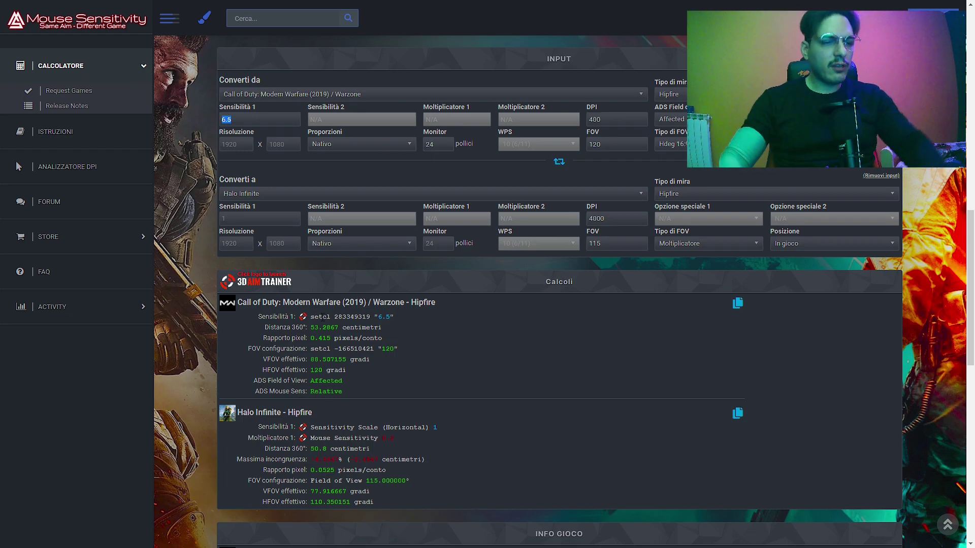
pyautogui.write('0.65')
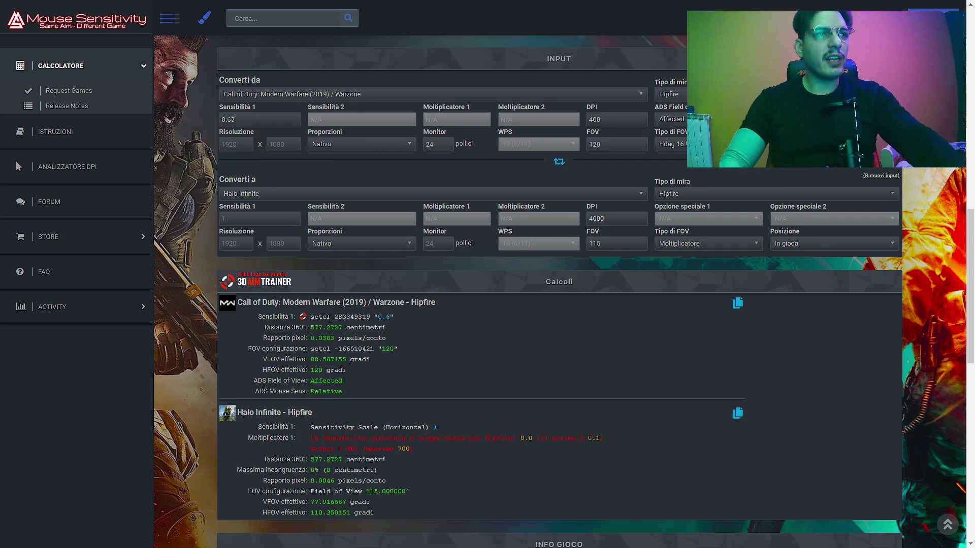
pyautogui.click(605, 119)
pyautogui.write('0')
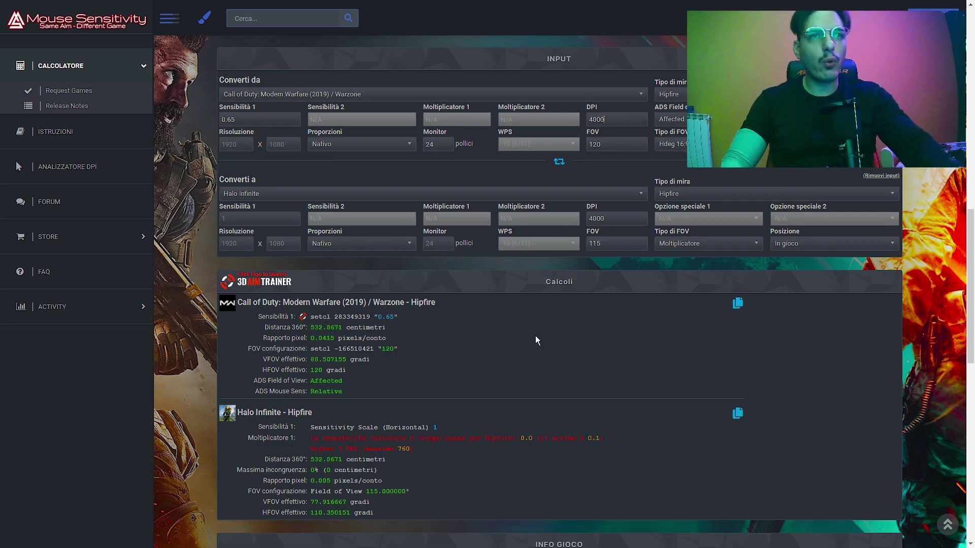
pyautogui.press('Tab')
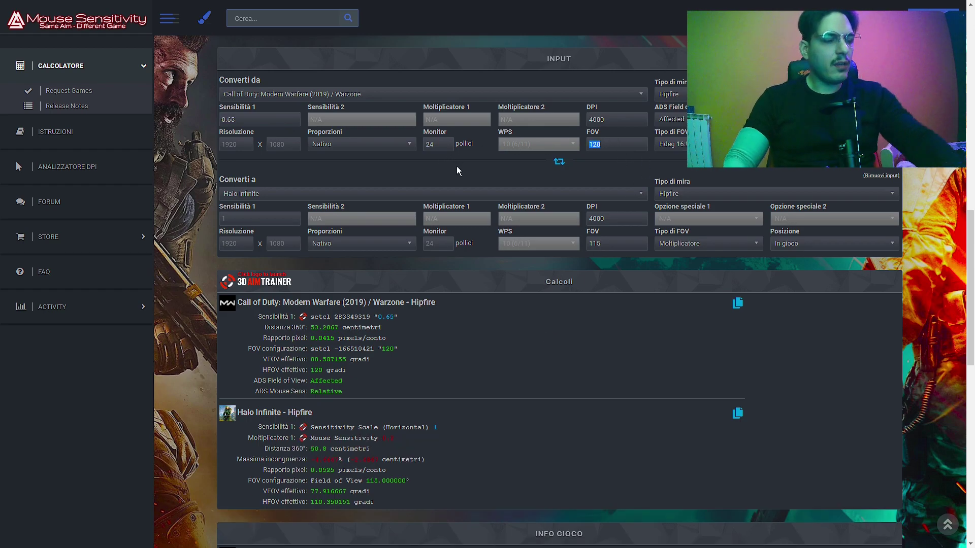
pyautogui.click(477, 172)
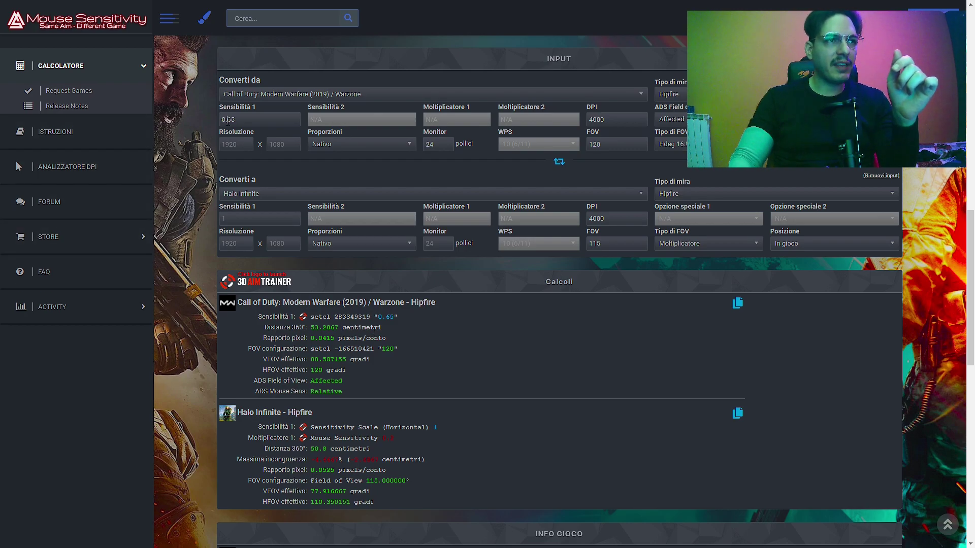
# Step: Try a Warzone sensitivity of 0.7 and restore it to 0.65
pyautogui.moveTo(227, 120); pyautogui.dragTo(235, 120)
pyautogui.write('7')
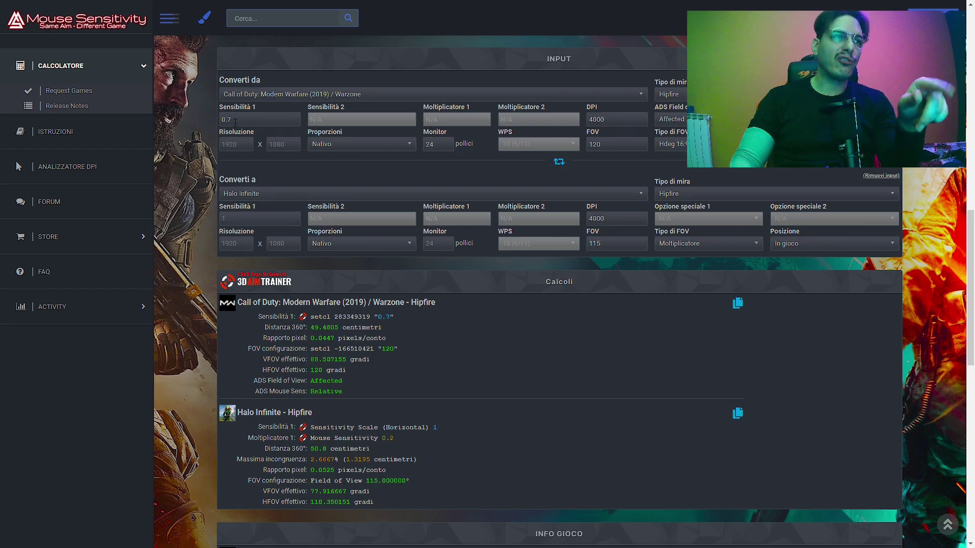
pyautogui.moveTo(230, 120); pyautogui.dragTo(226, 119)
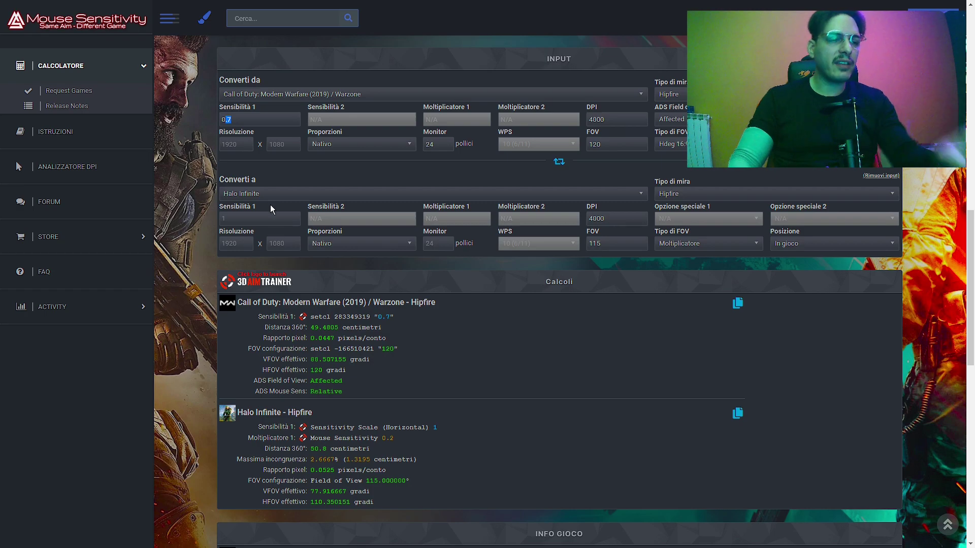
pyautogui.write('65')
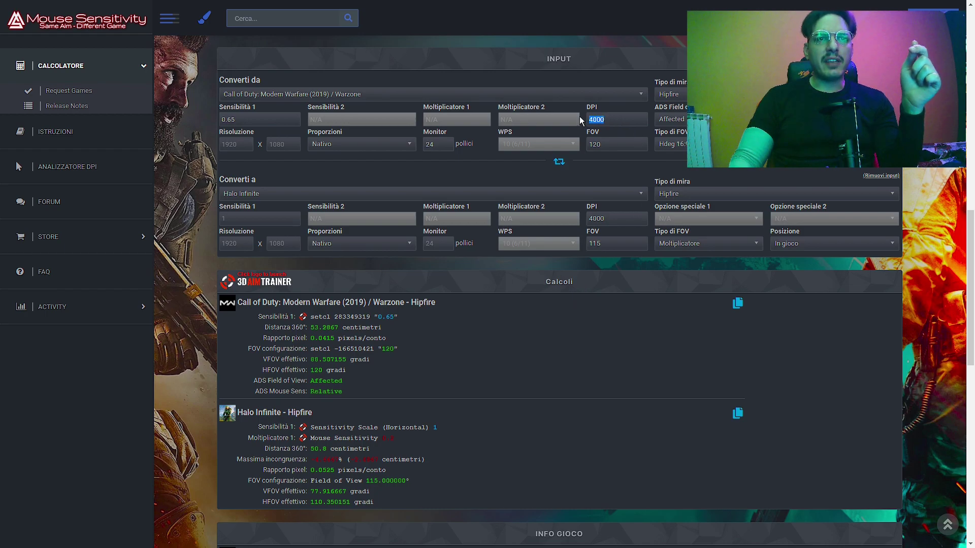
# Step: Set the Warzone DPI to 3000 and examine the calculated 360° distance and pixel ratio
pyautogui.write('300')
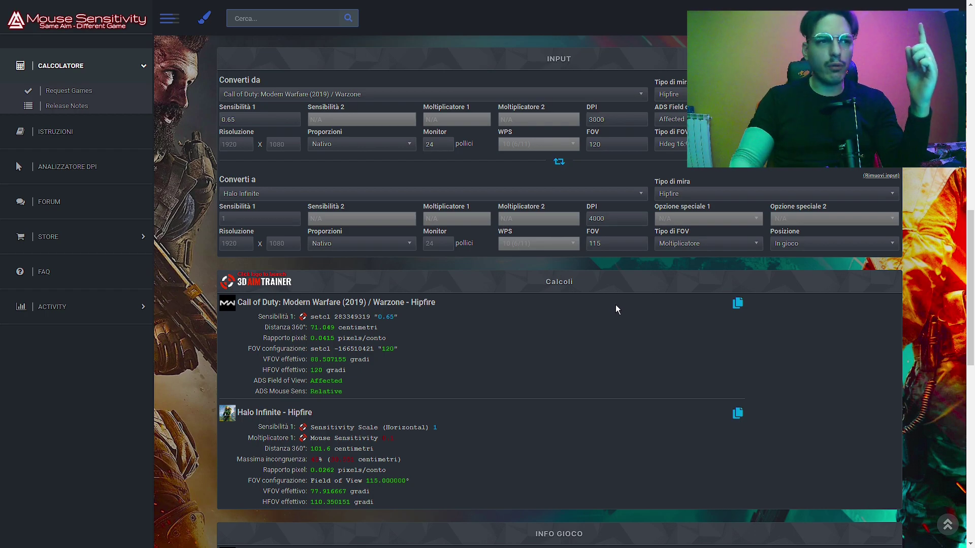
pyautogui.moveTo(311, 338); pyautogui.dragTo(223, 300)
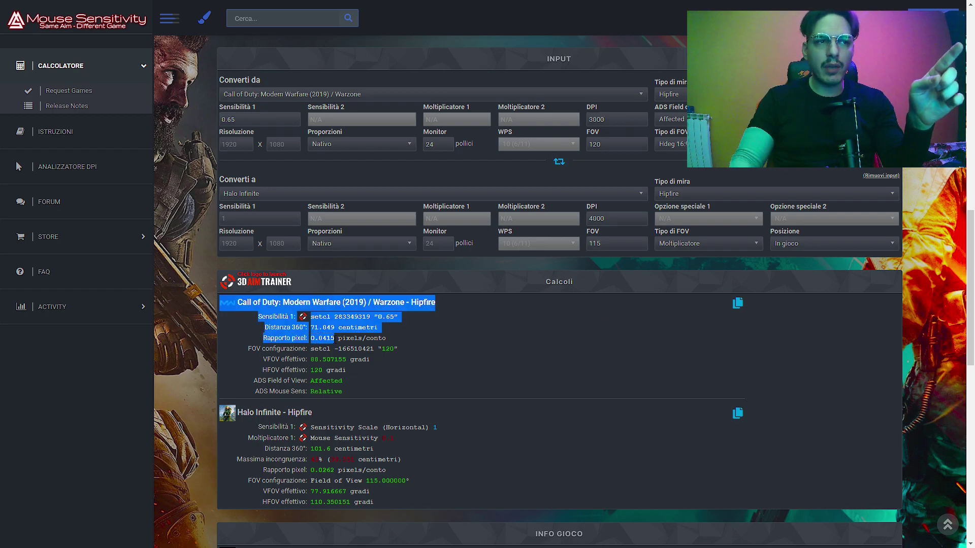
pyautogui.click(526, 395)
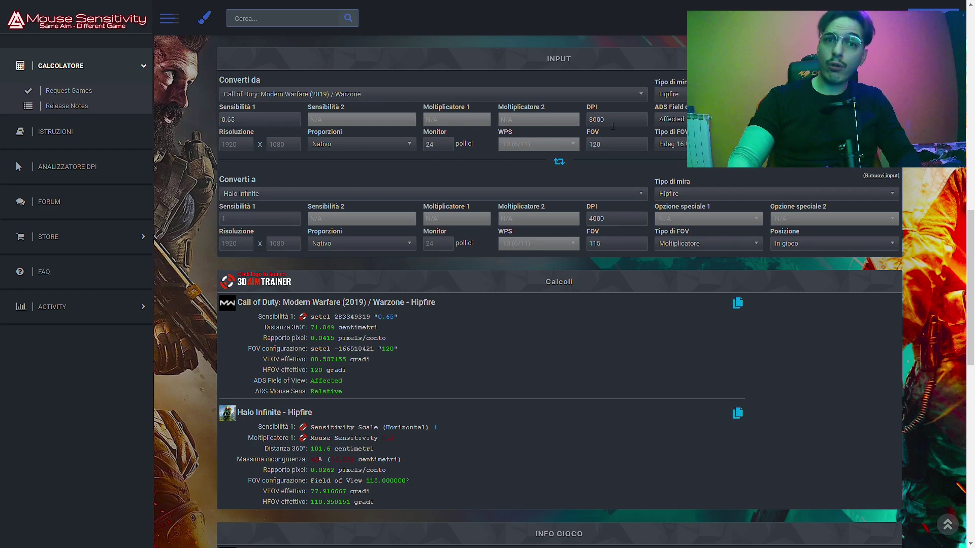
# Step: Set the Warzone FOV to 110 and check the resulting pixel ratio
pyautogui.doubleClick(599, 143)
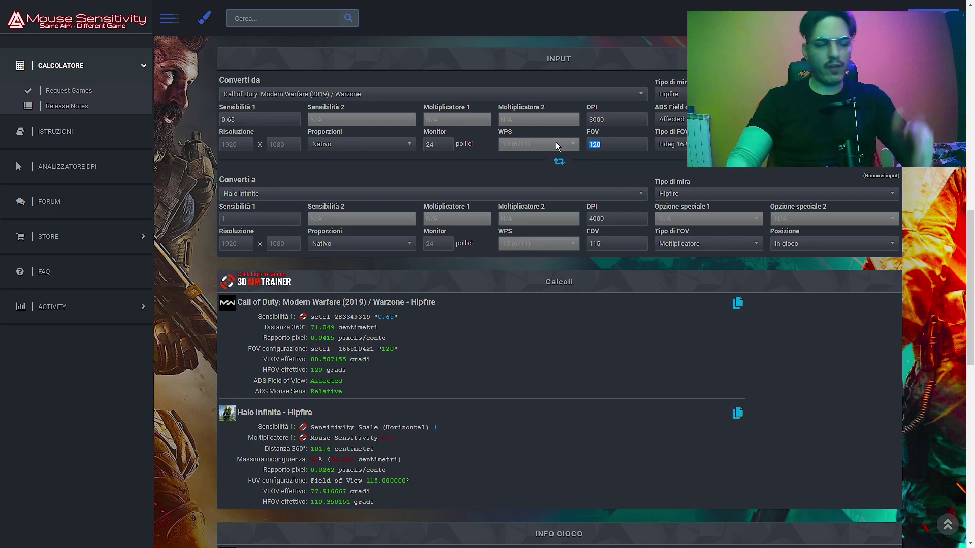
pyautogui.write('110')
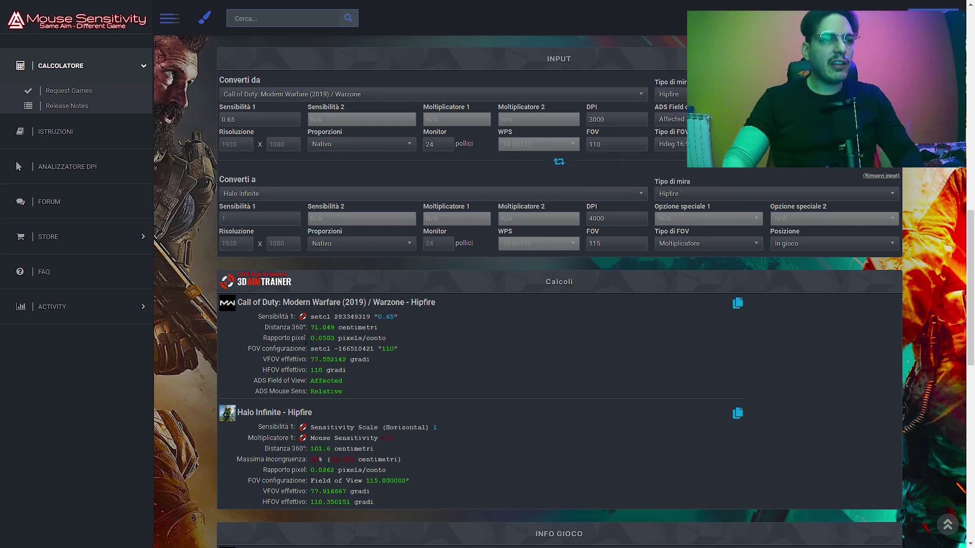
pyautogui.moveTo(311, 338); pyautogui.dragTo(331, 339)
pyautogui.click(525, 357)
# Step: Try a monitor size of 32 inches for the Warzone input and restore it to 24 inches
pyautogui.doubleClick(450, 144)
pyautogui.write('32')
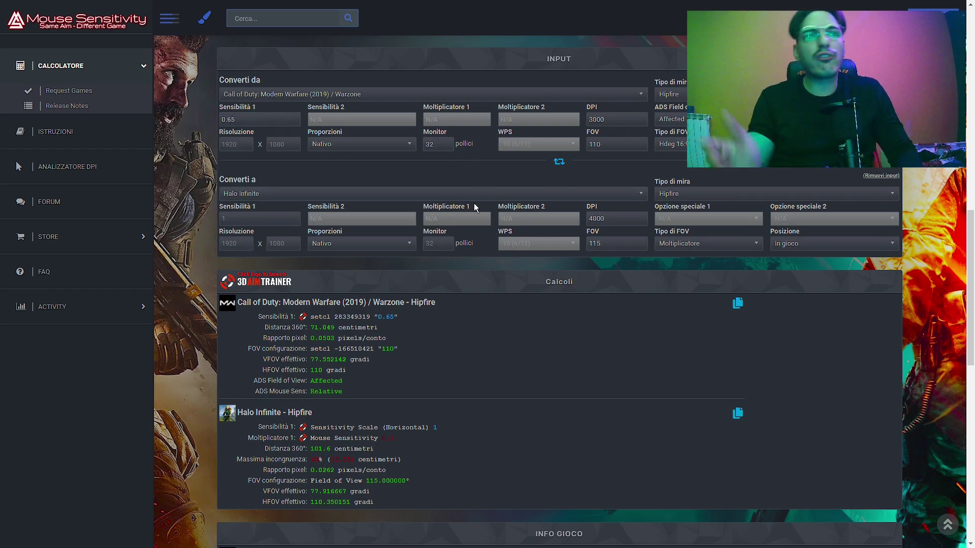
pyautogui.doubleClick(443, 139)
pyautogui.write('24')
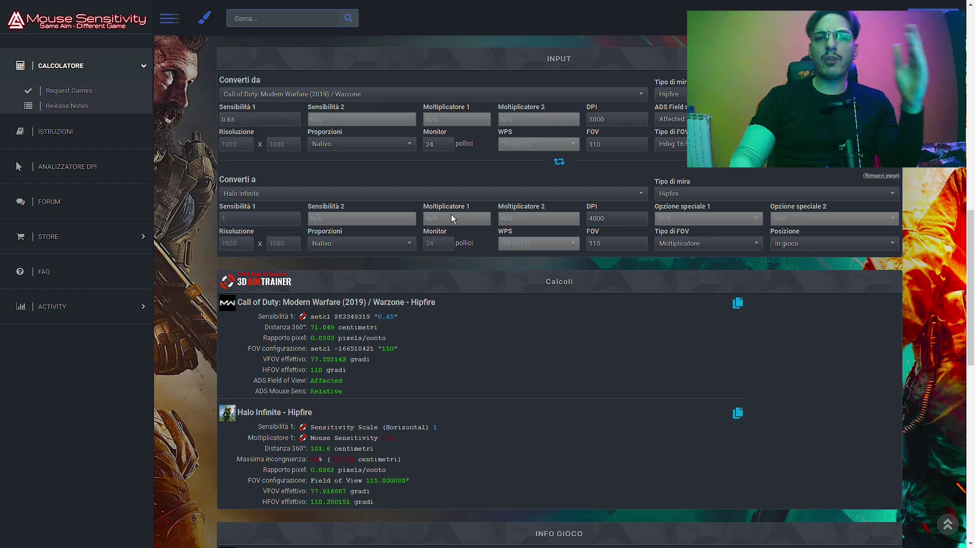
pyautogui.scroll(1, 365, 192)
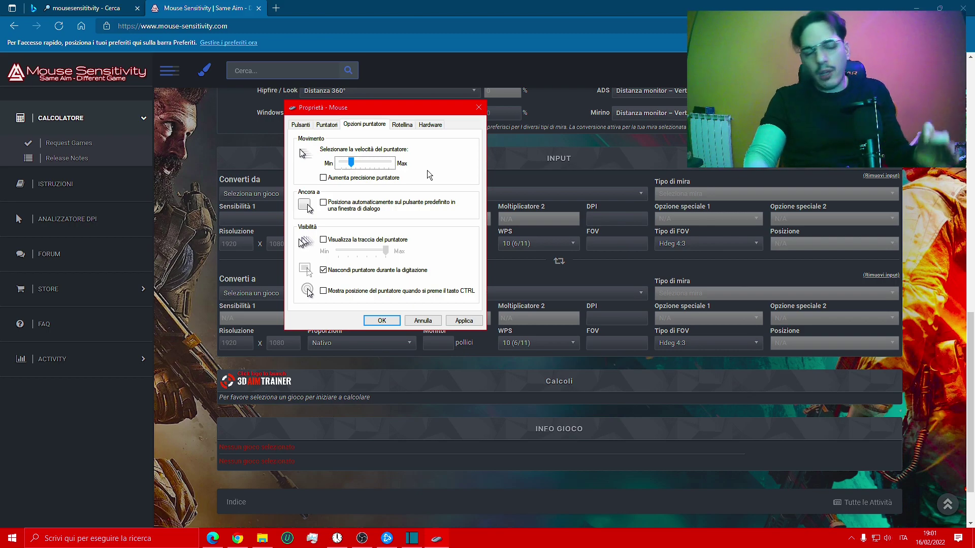
# Step: Enable the enhanced pointer precision option (Aumenta precisione puntatore) in the Windows mouse properties
pyautogui.click(328, 178)
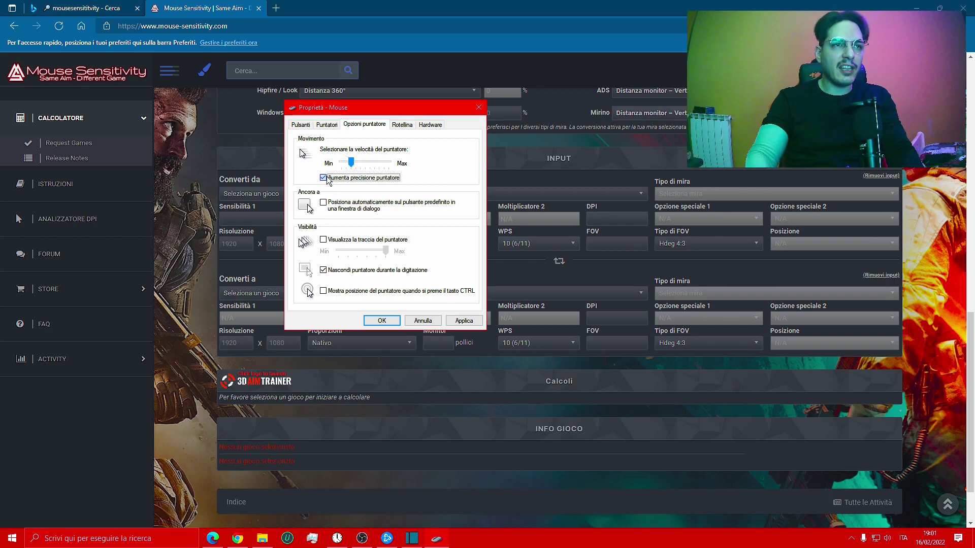